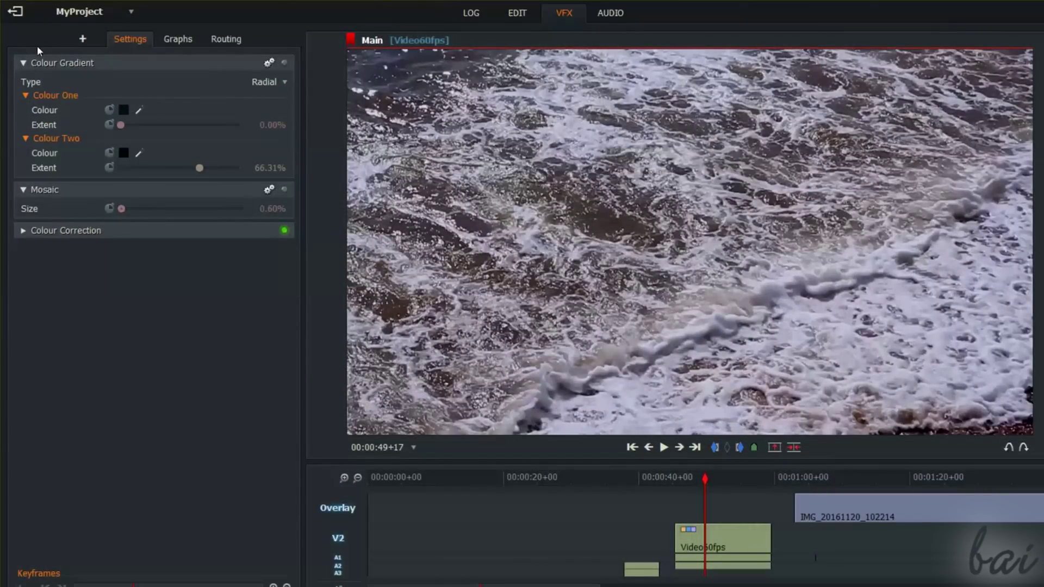
Collapse the Colour Gradient and Mosaic panels, then scrub through the beach clip sequence
left_click(23, 62)
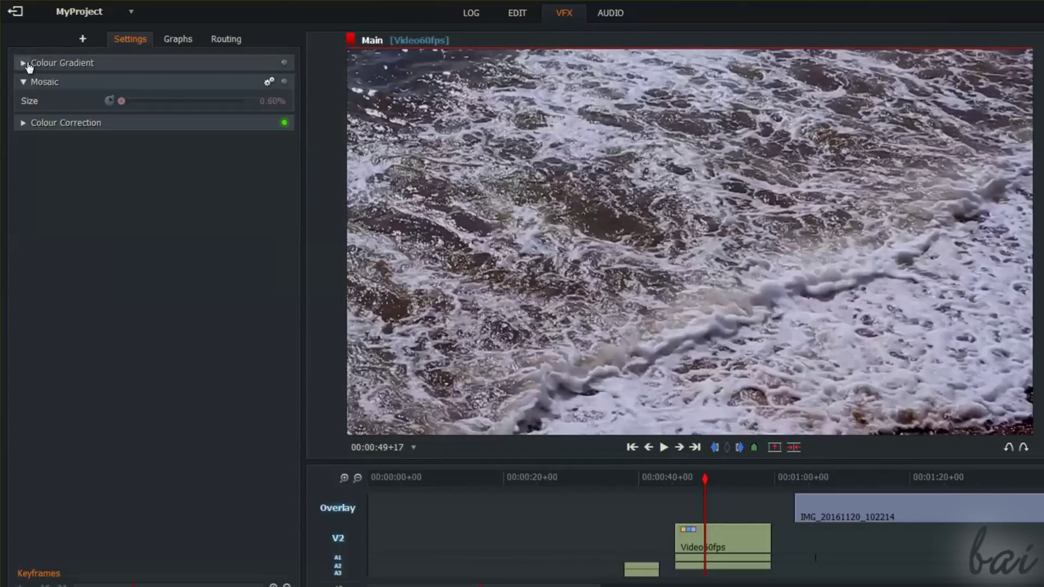
left_click(23, 82)
left_click(82, 38)
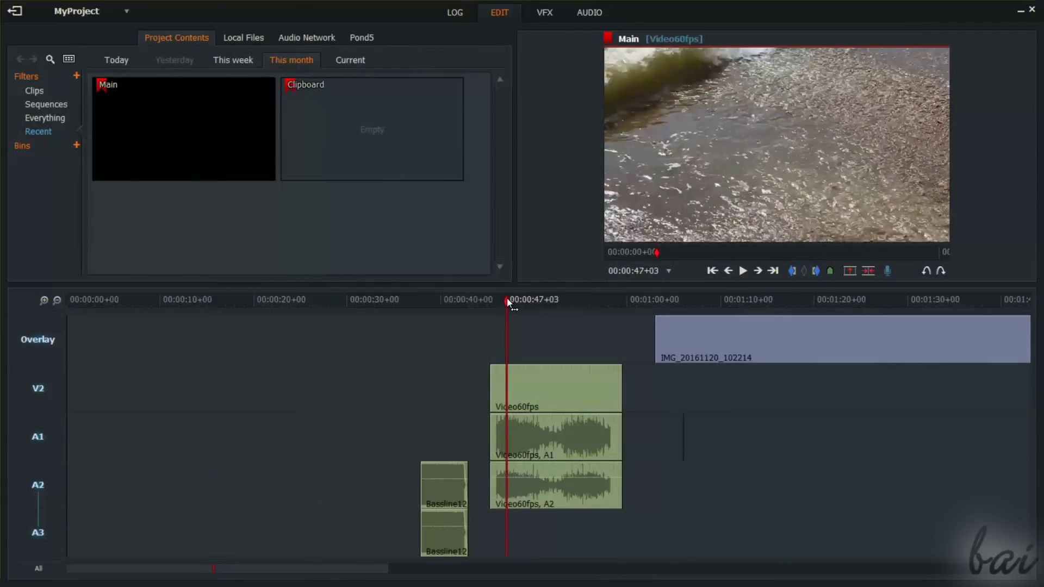
left_click_drag(506, 300, 577, 313)
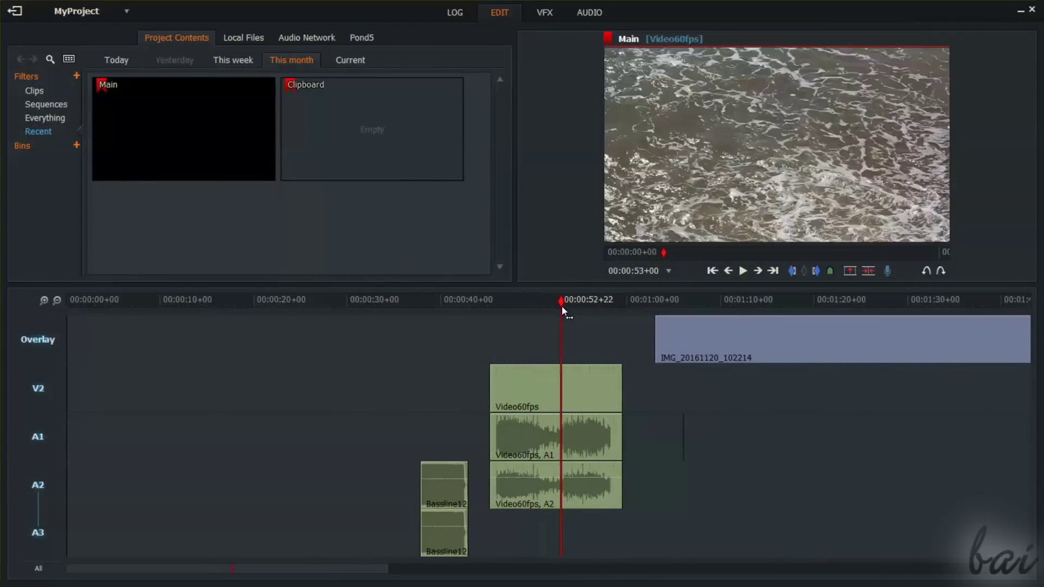
Move the playhead onto clip IMG_20161120_102214 and open the title's Face Colour One picker in VFX
left_click_drag(577, 310, 751, 309)
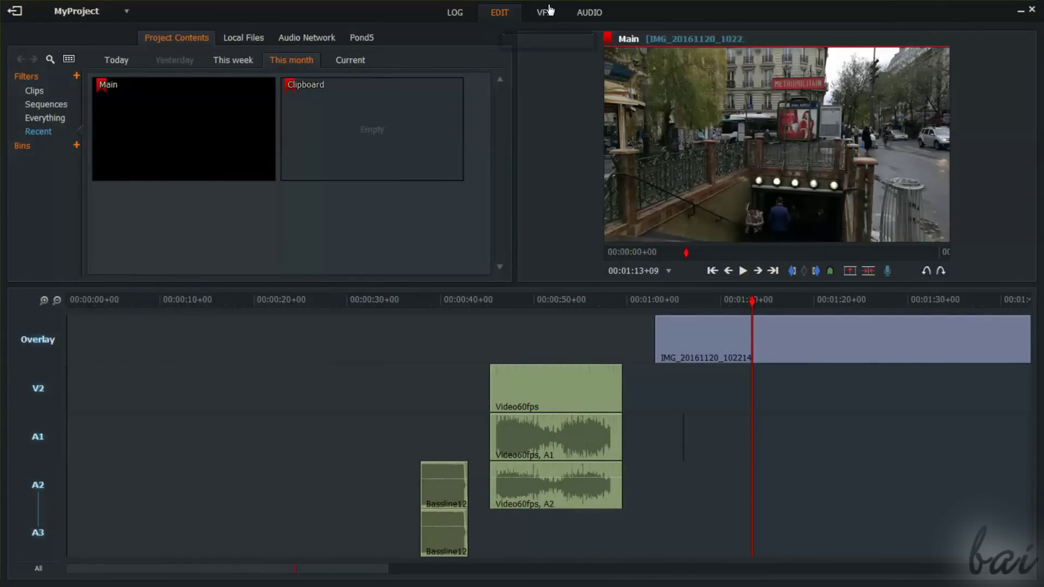
left_click(545, 13)
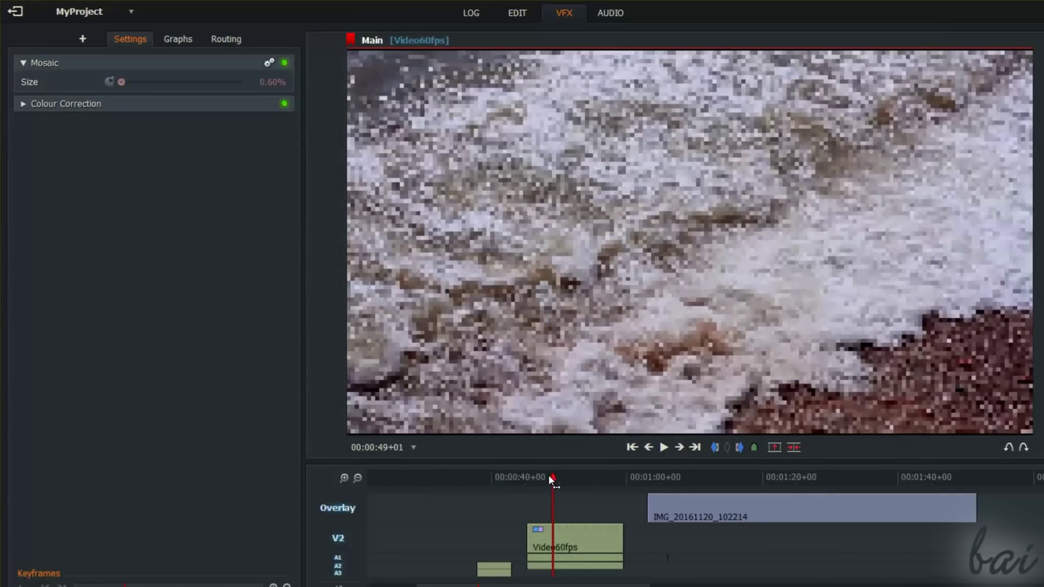
left_click_drag(551, 479, 599, 485)
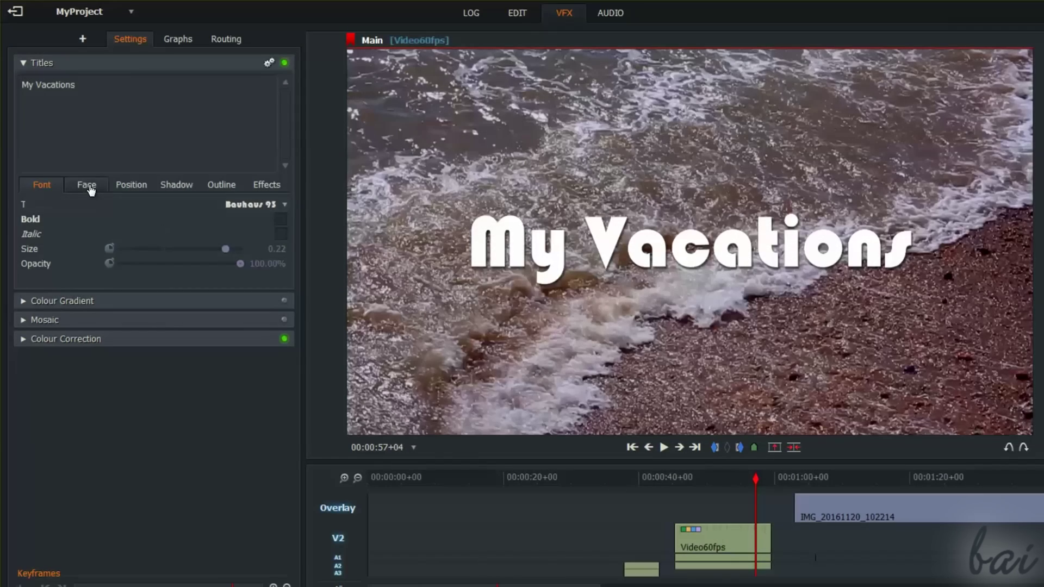
left_click(88, 188)
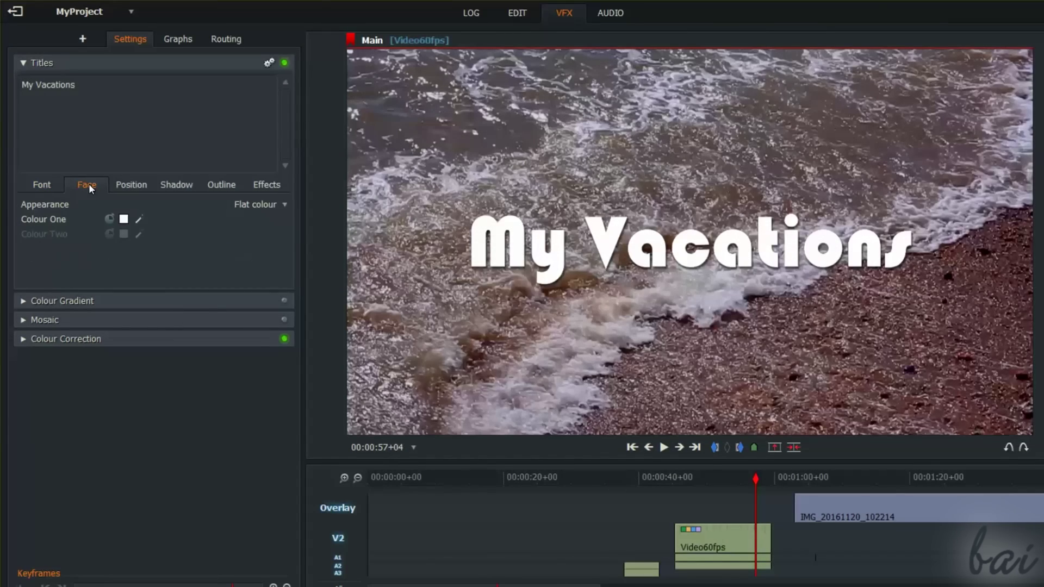
left_click(124, 220)
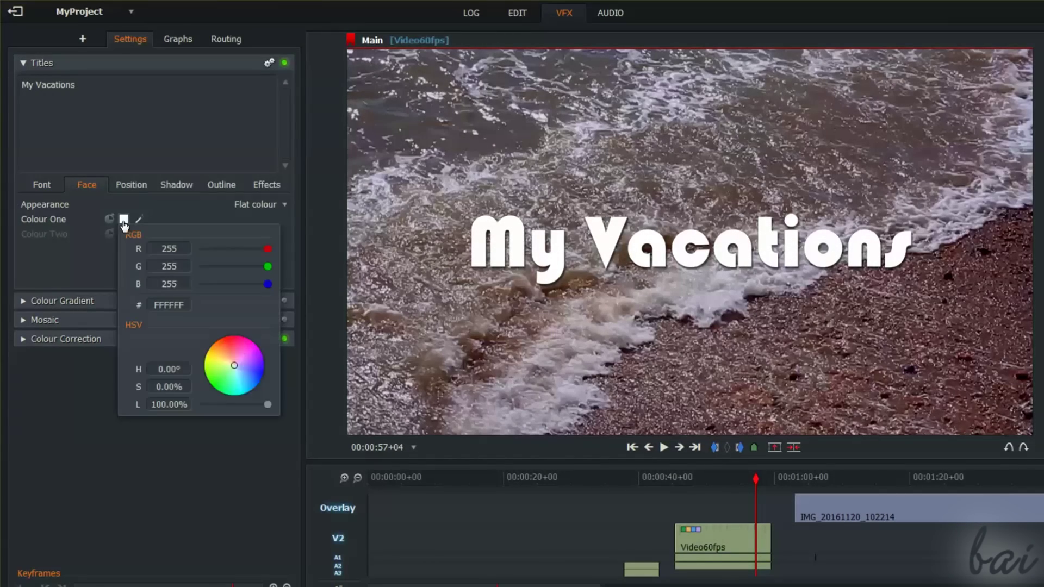
Turn the title red, then set saturation 3.5%, contrast 12.9% and brightness -9.4%
left_click(235, 365)
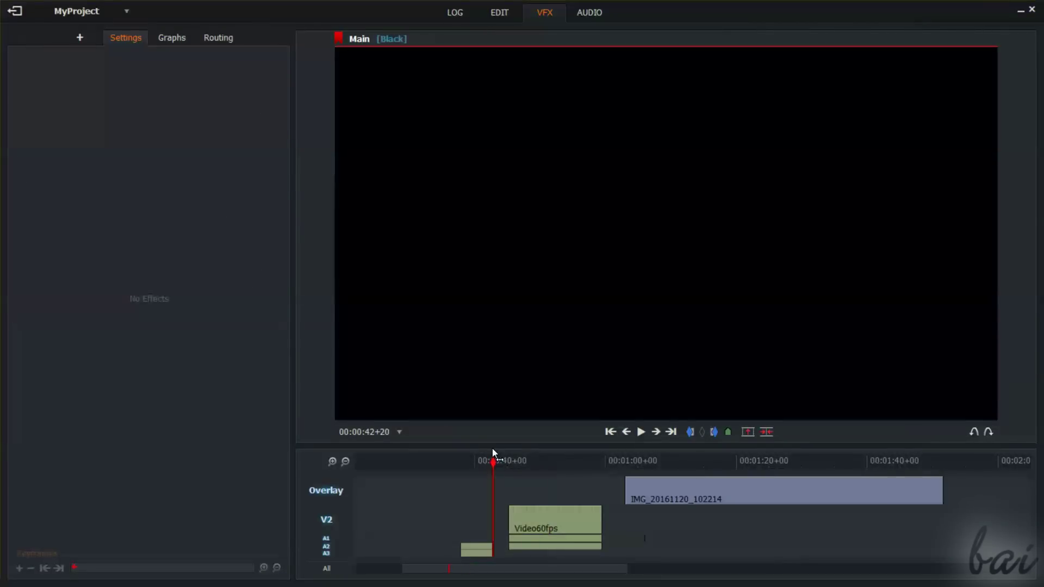
mouse_move(494, 453)
left_mouse_down()
mouse_move(435, 440)
mouse_move(534, 464)
left_mouse_up()
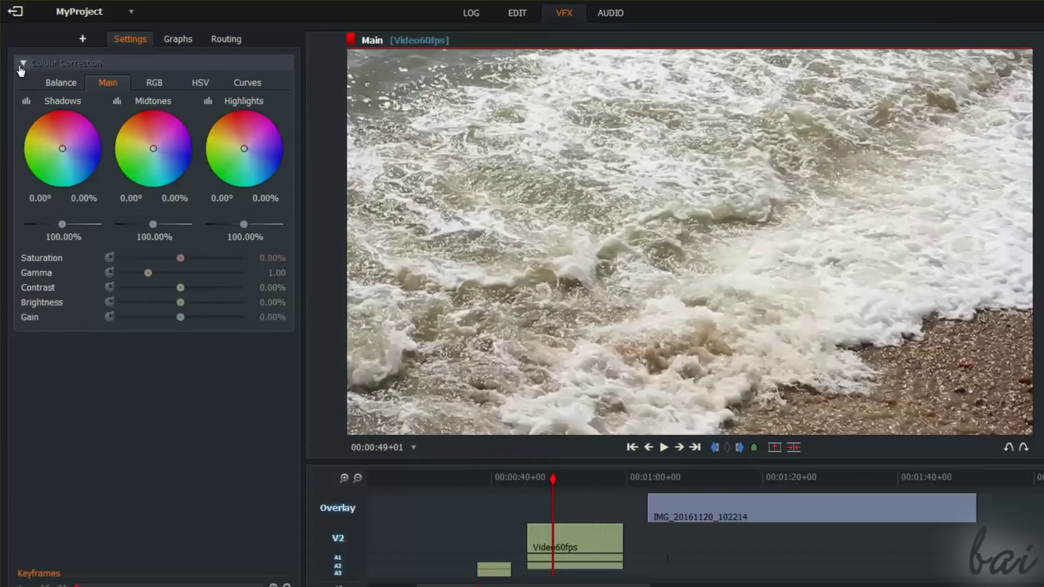
left_click(22, 61)
mouse_move(182, 257)
left_mouse_down()
mouse_move(231, 264)
mouse_move(97, 253)
left_mouse_up()
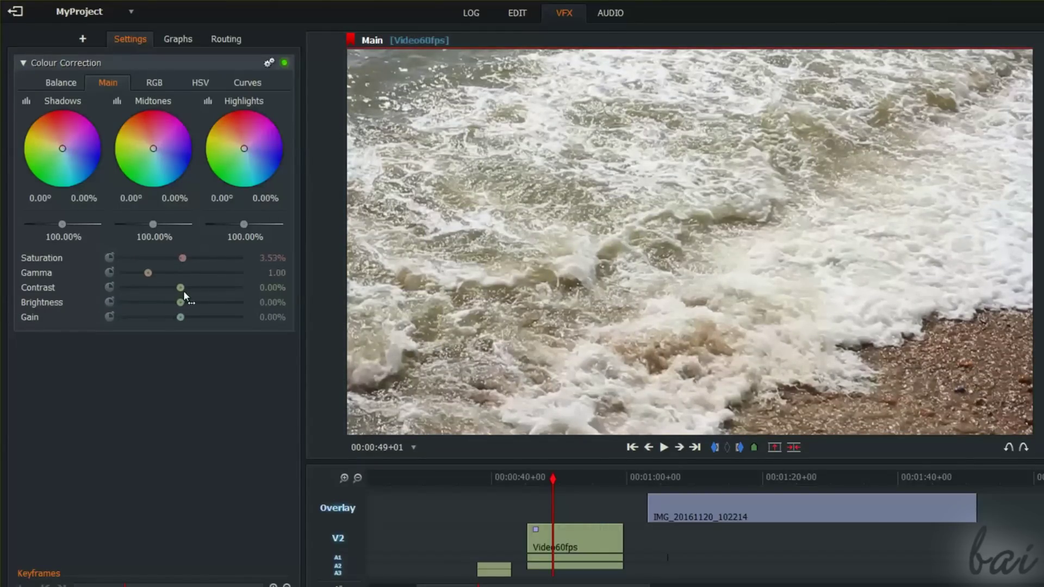
mouse_move(182, 287)
left_mouse_down()
mouse_move(153, 287)
mouse_move(190, 287)
mouse_move(176, 304)
left_mouse_up()
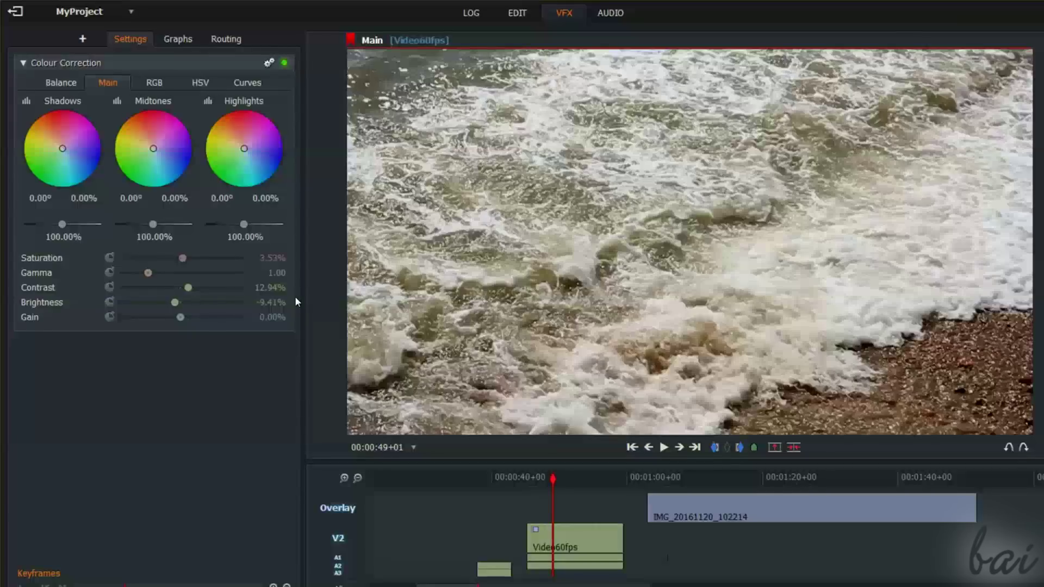
Slightly lower the RGB channel contrast, set HSV hue bias to about -7%, and collapse Colour Correction
left_click(154, 83)
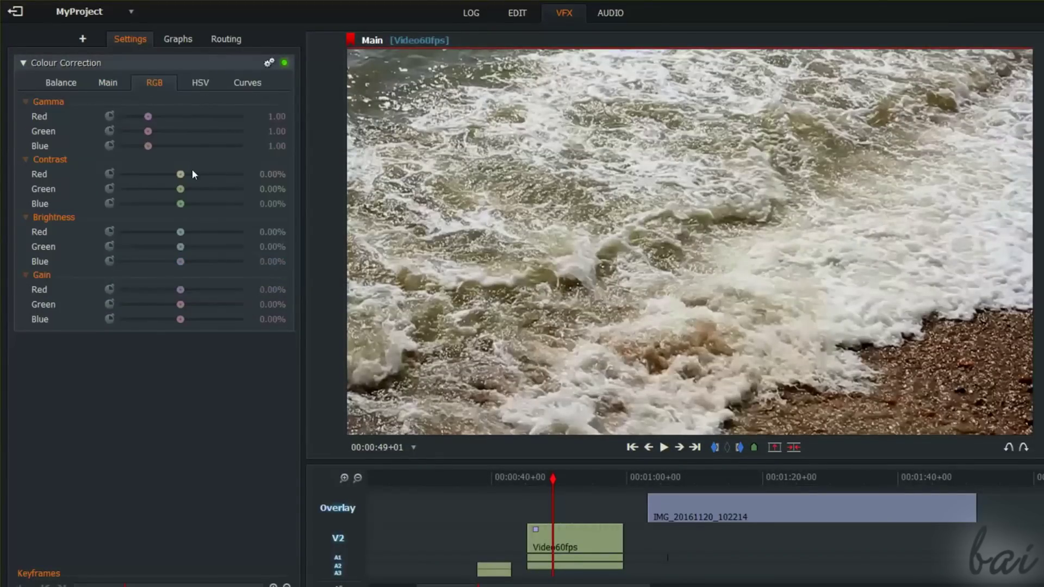
mouse_move(180, 174)
left_mouse_down()
mouse_move(240, 174)
mouse_move(179, 174)
mouse_move(178, 188)
left_mouse_up()
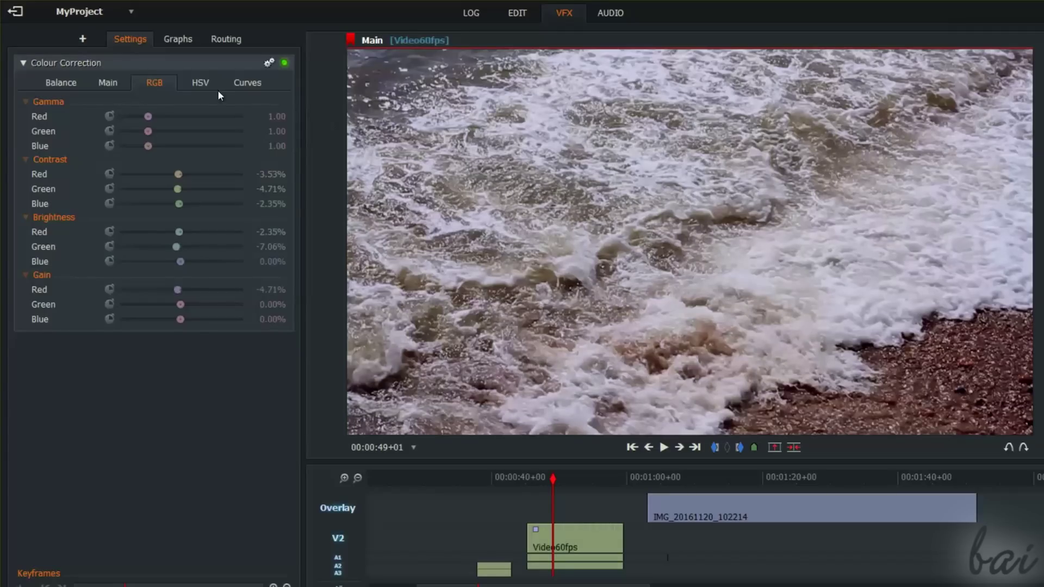
left_click(209, 85)
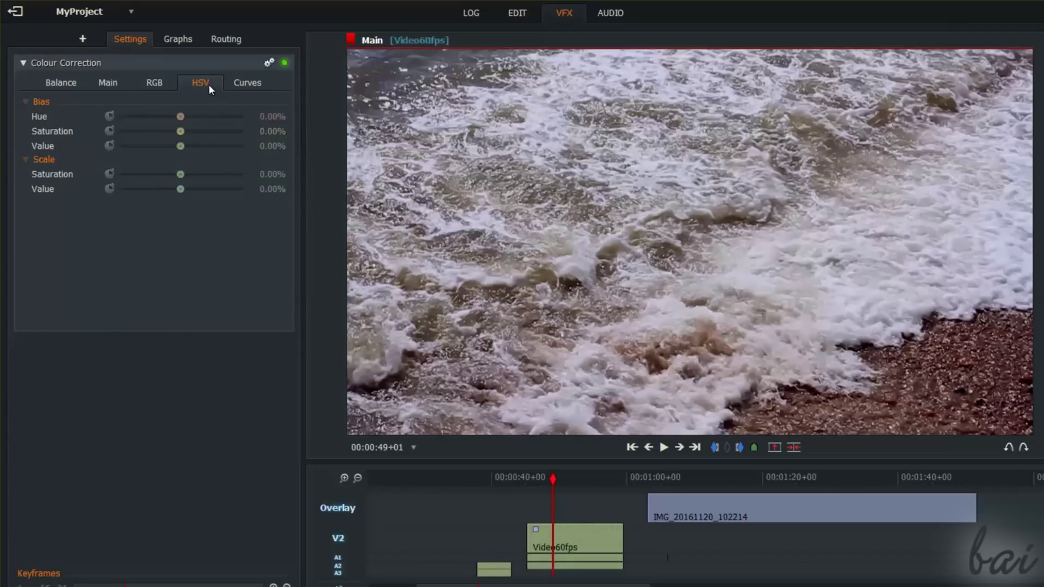
mouse_move(180, 117)
left_mouse_down()
mouse_move(120, 116)
mouse_move(165, 117)
left_mouse_up()
left_click(23, 62)
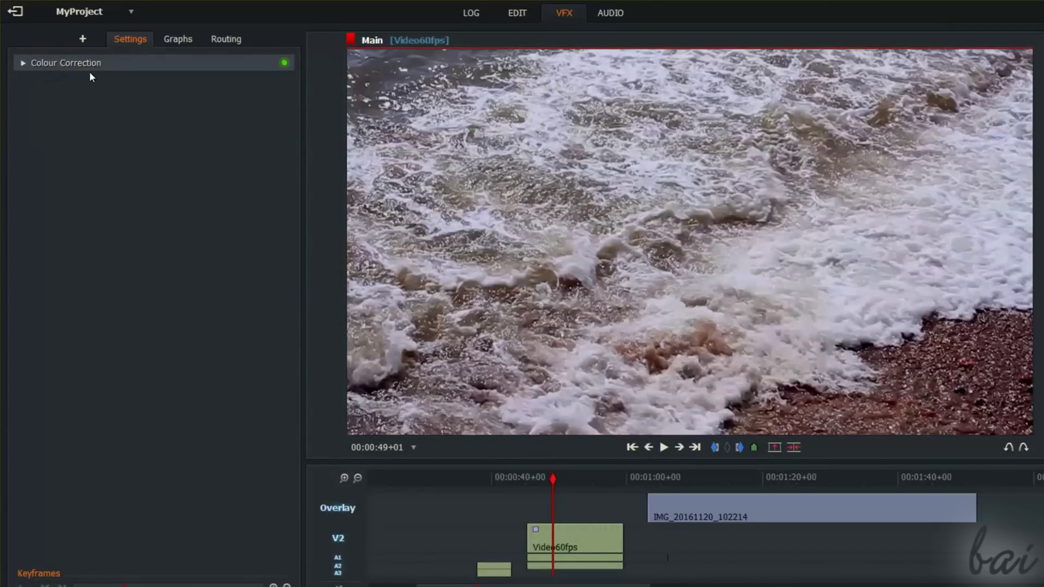
Browse the Colour effects category, applying Negative and then undoing it
left_click(81, 41)
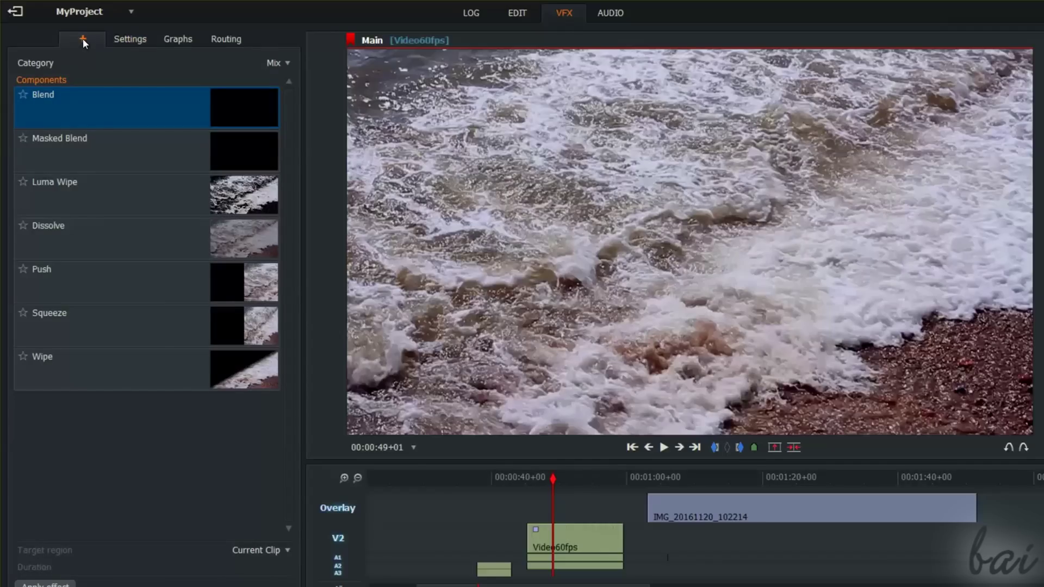
left_click(281, 66)
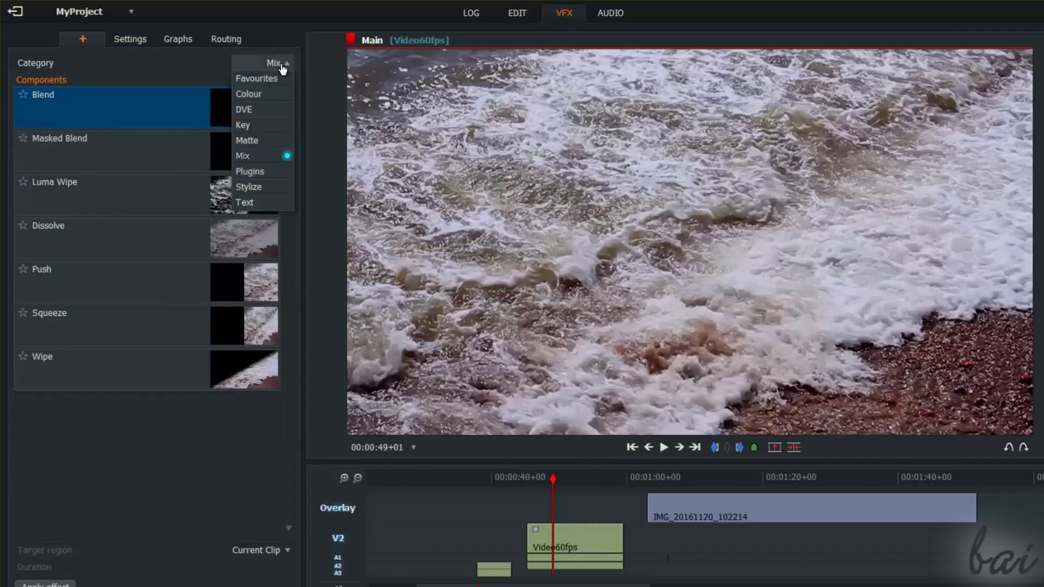
left_click(245, 109)
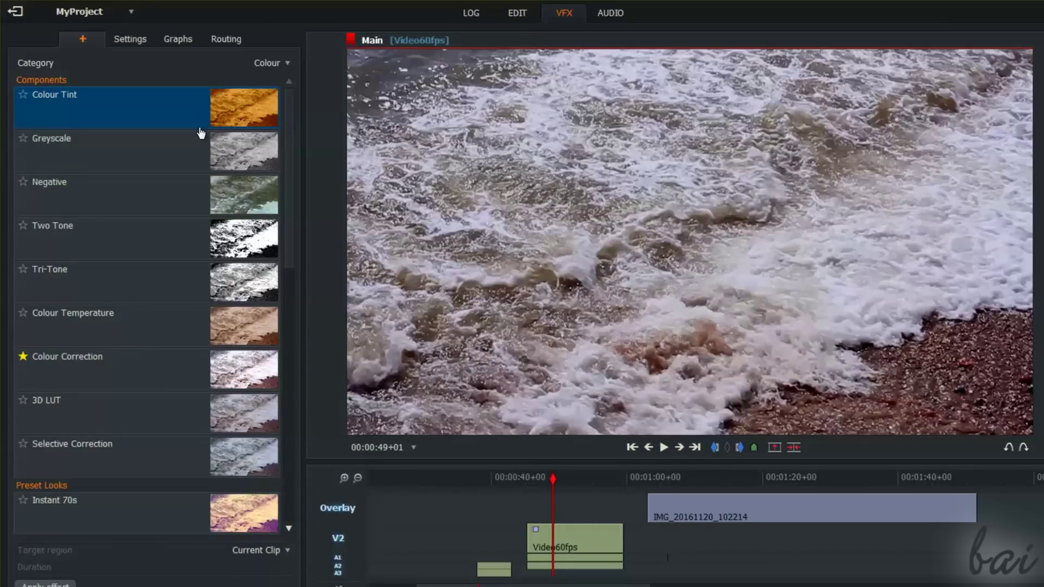
scroll(200, 133, "down", 3)
scroll(146, 228, "up", 3)
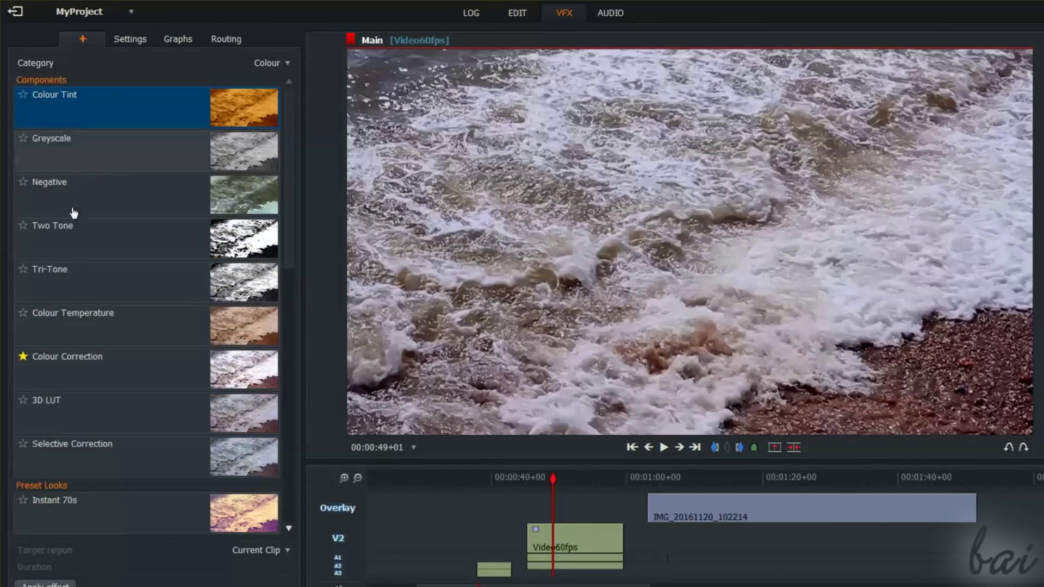
double_click(142, 196)
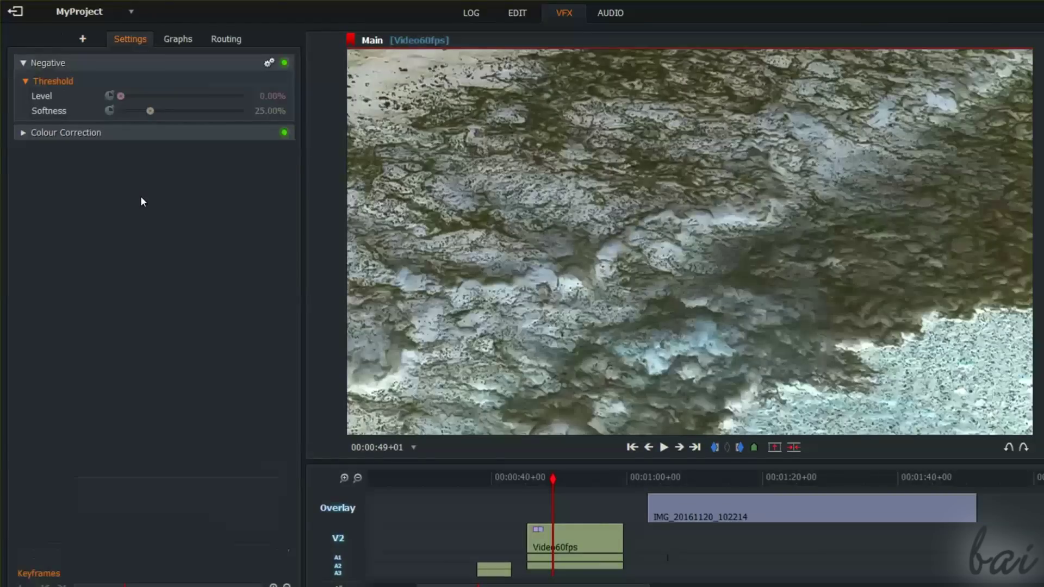
key("ctrl+z")
scroll(141, 197, "down", 3)
scroll(164, 397, "down", 1)
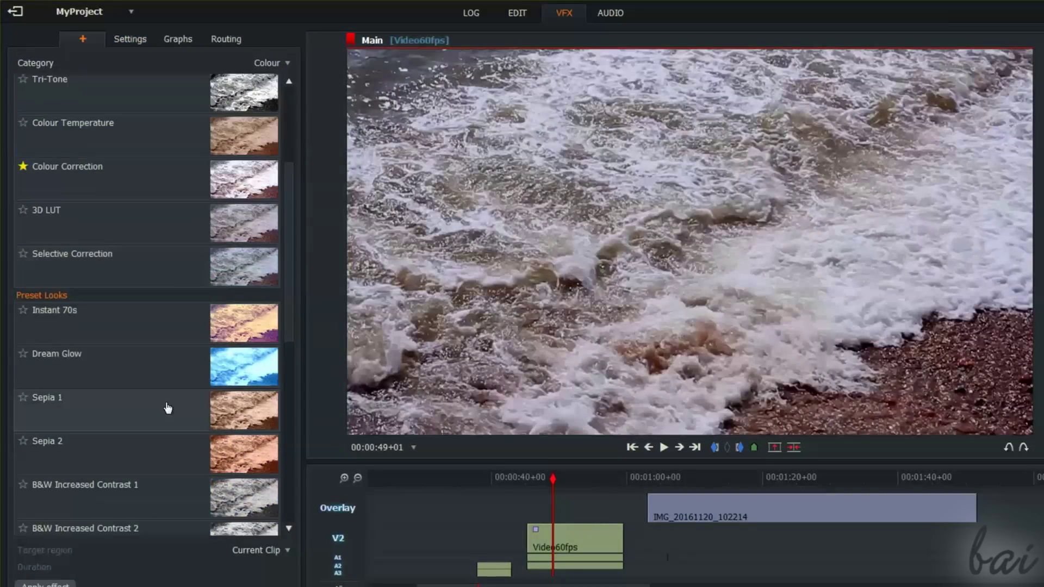
Apply the Instant 70s look, star Mosaic as a favourite, and list Favourites
double_click(127, 327)
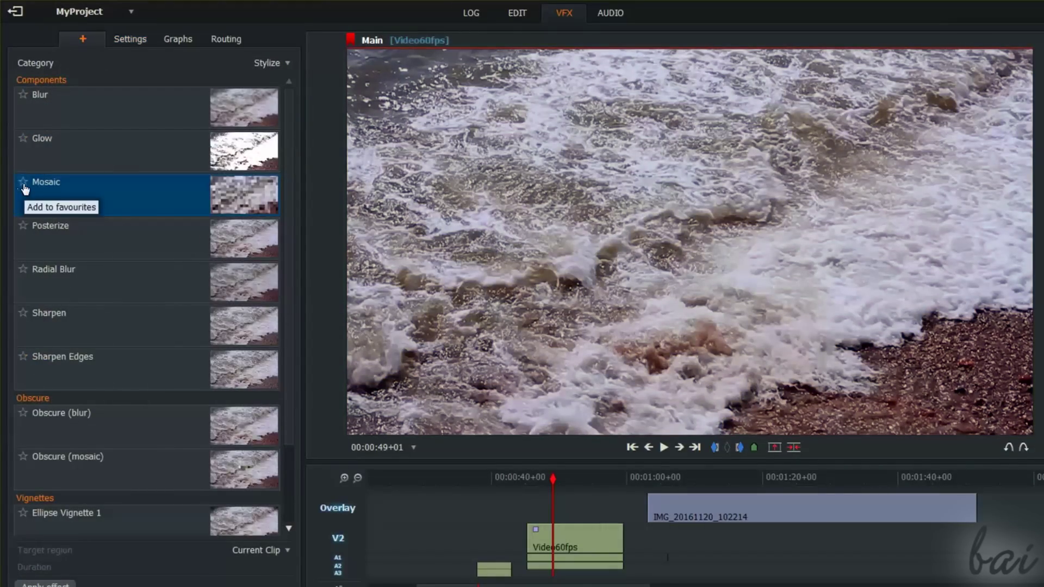
left_click(24, 183)
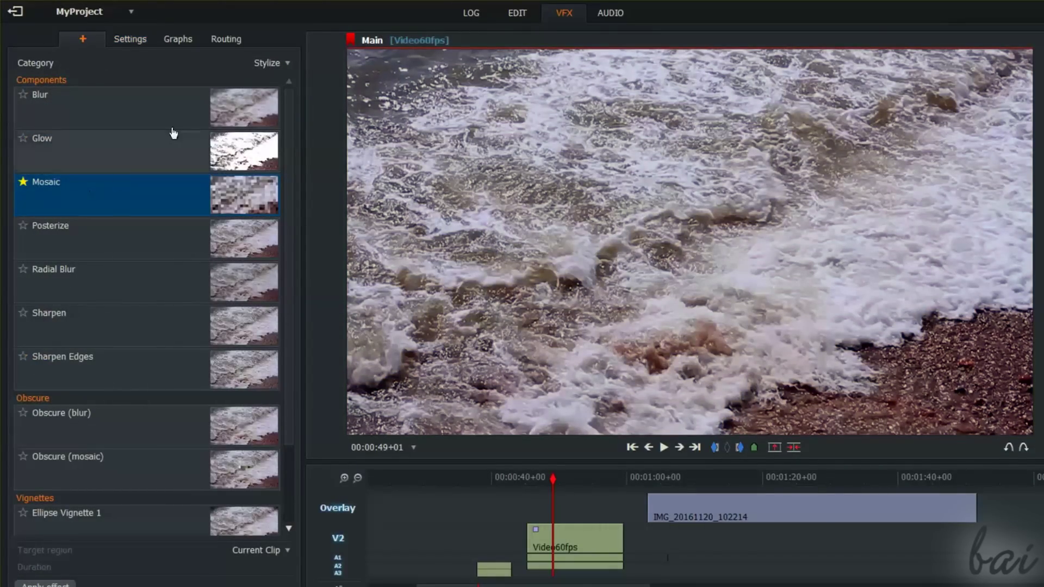
left_click(285, 63)
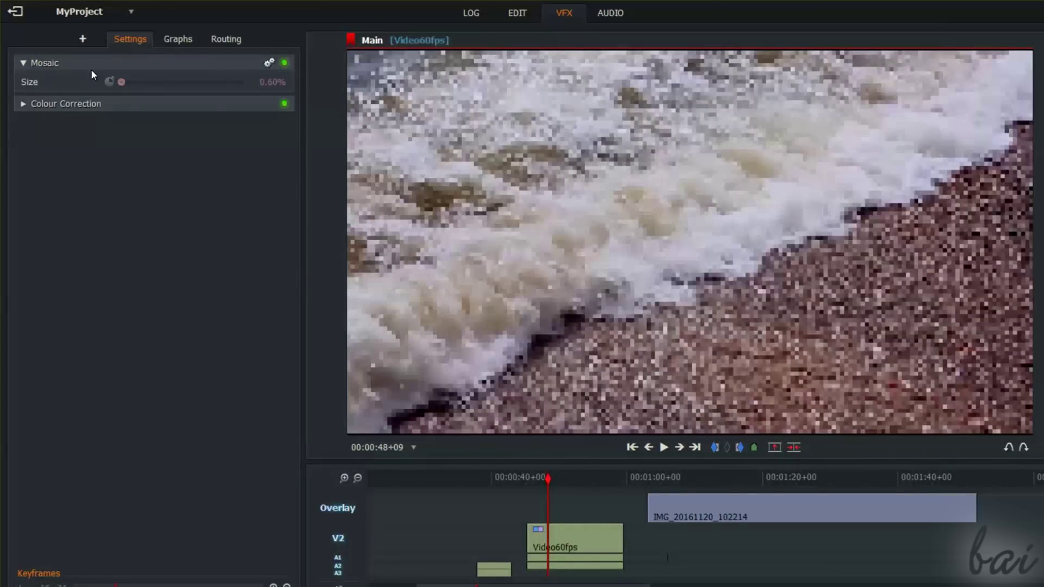
Toggle Mosaic's bypass to compare, reset its size to default, then remove it
left_click(284, 64)
left_click(284, 63)
left_click(285, 63)
left_click(270, 62)
left_click(249, 76)
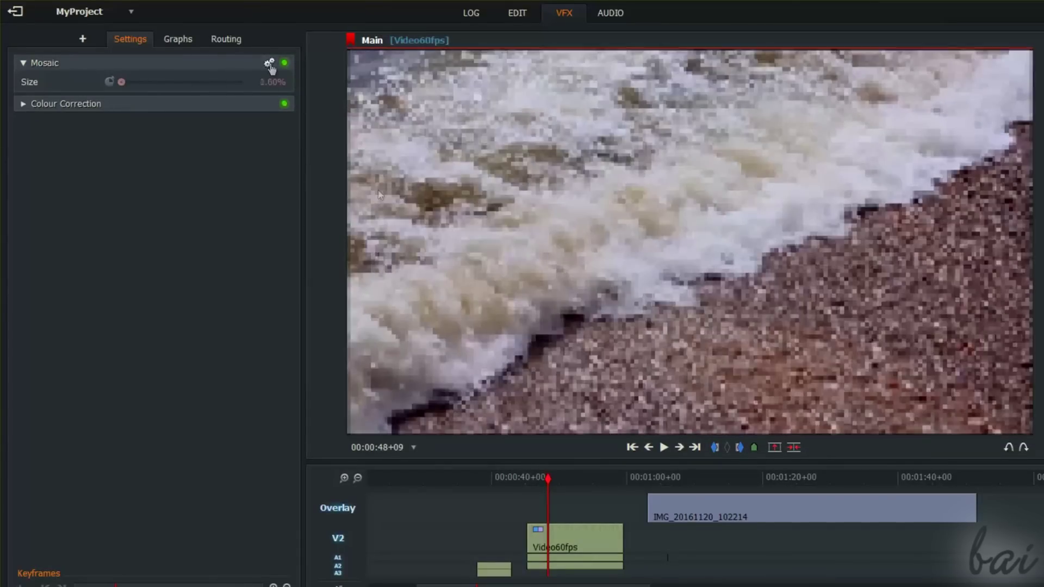
left_click(269, 63)
left_click(255, 93)
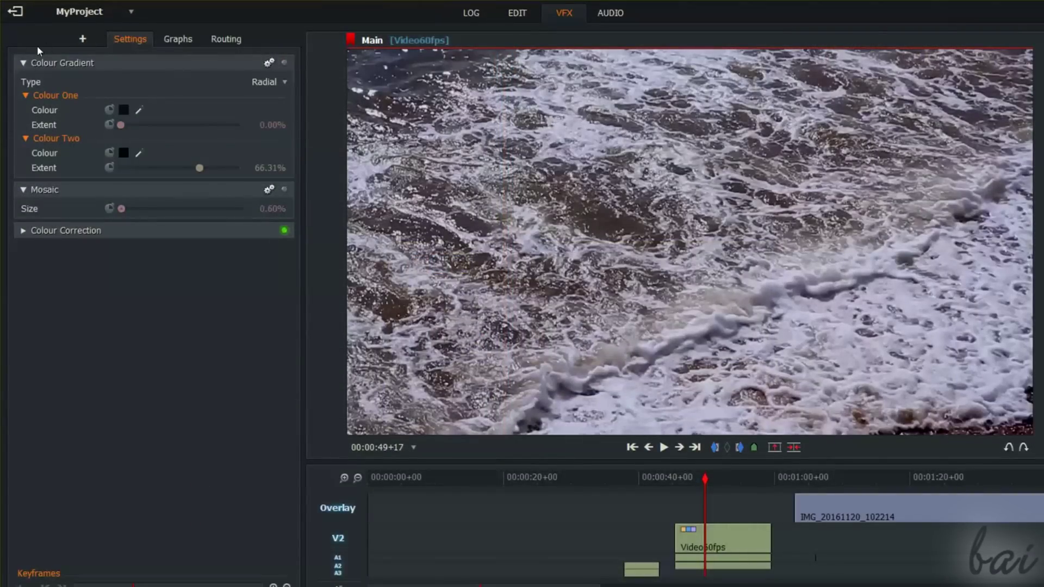
Collapse the Colour Gradient and Mosaic panels and show the Text effects category
left_click(23, 63)
left_click(23, 82)
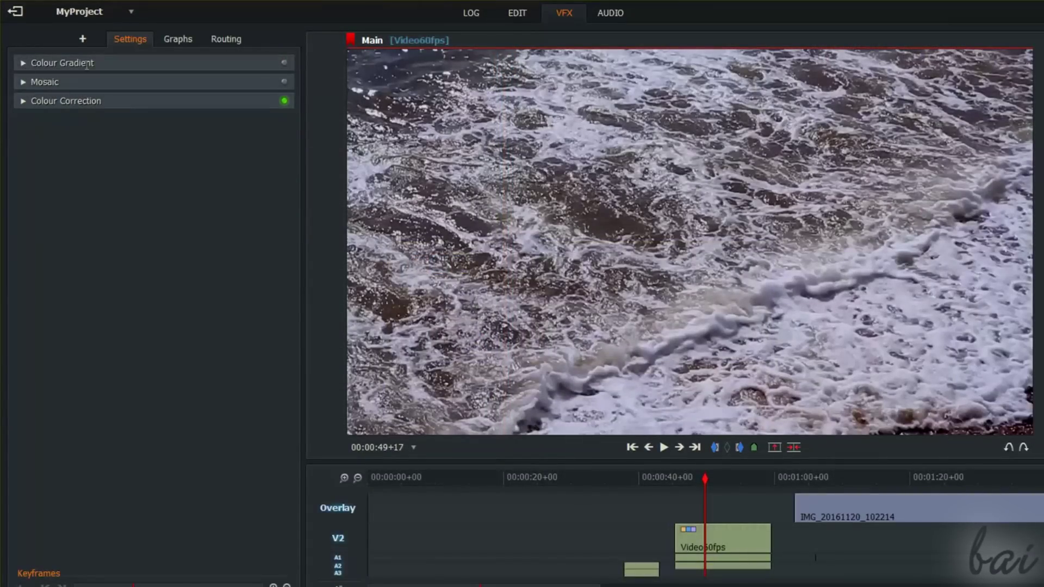
left_click(82, 38)
left_click(281, 63)
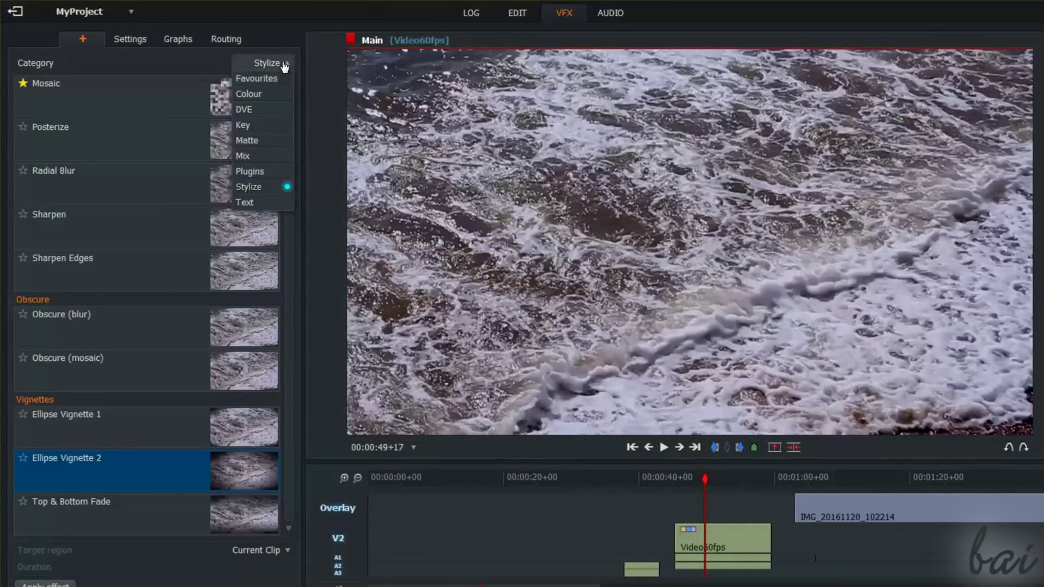
left_click(245, 201)
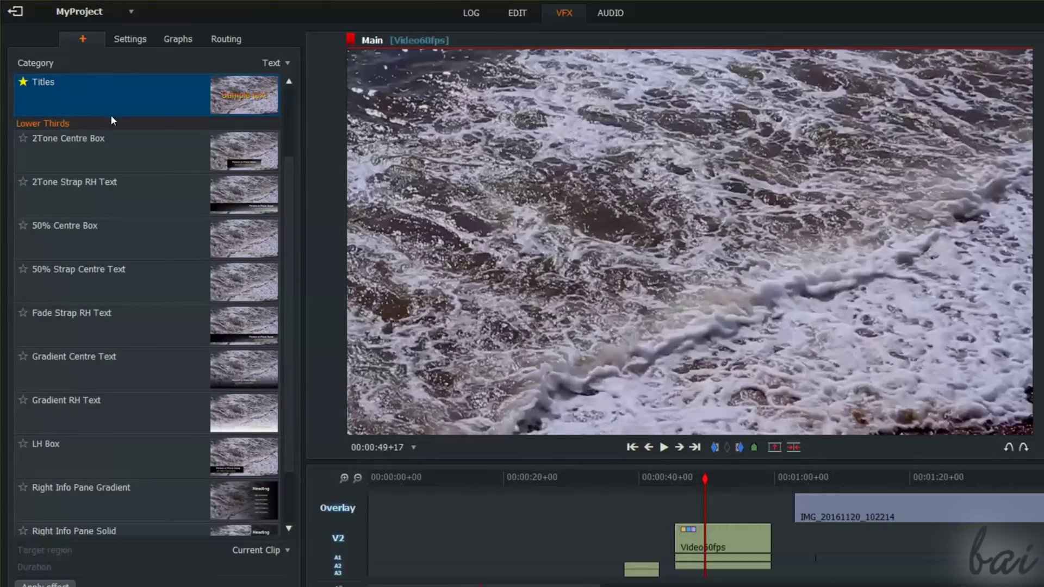
scroll(114, 112, "up", 2)
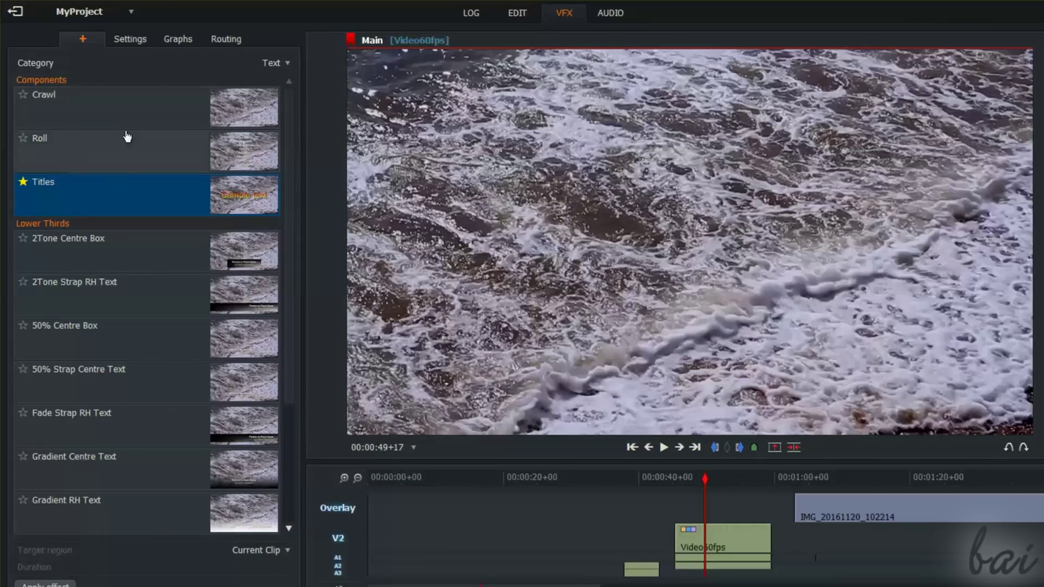
Apply the Crawl text effect and play the clip to preview it
left_click(140, 115)
double_click(140, 115)
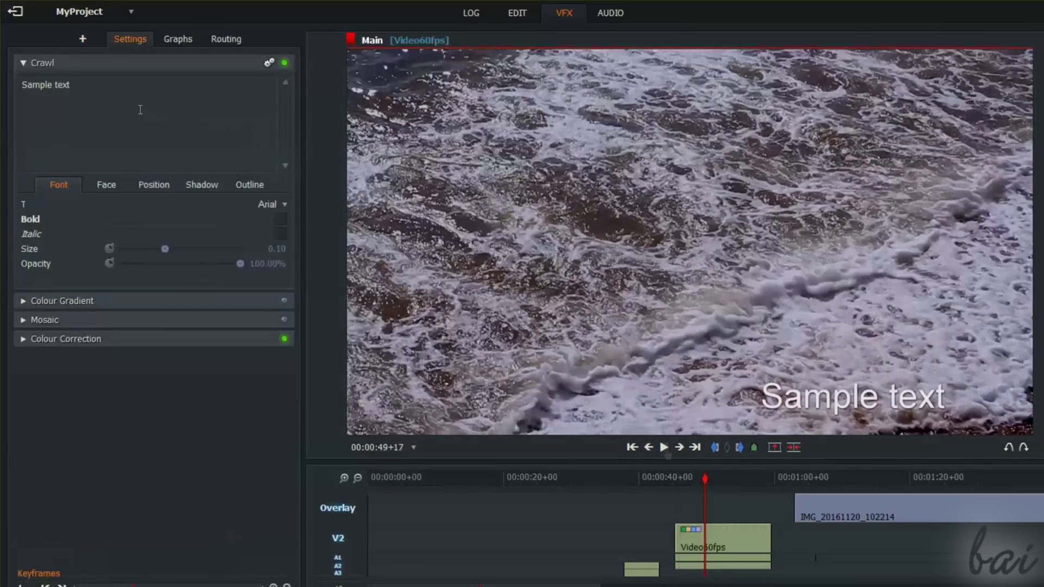
left_click(665, 448)
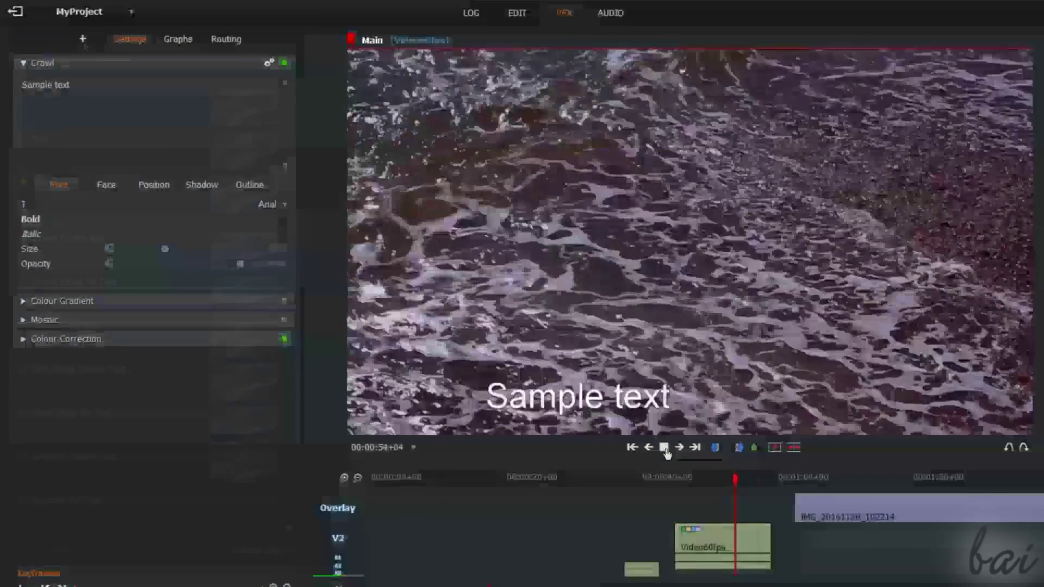
Try the Roll text effect, then apply the Titles effect to the clip
left_click(83, 38)
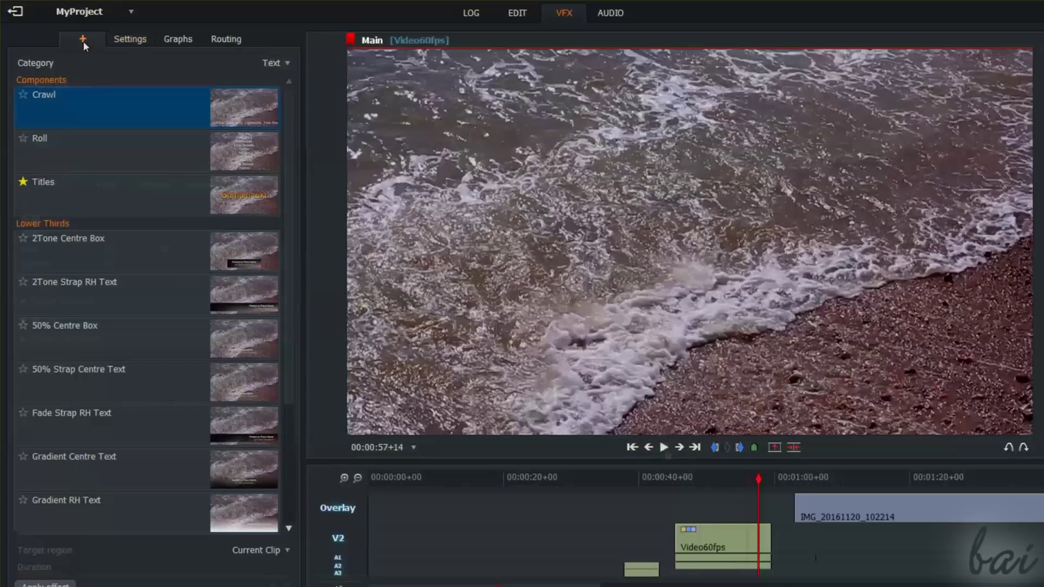
double_click(96, 160)
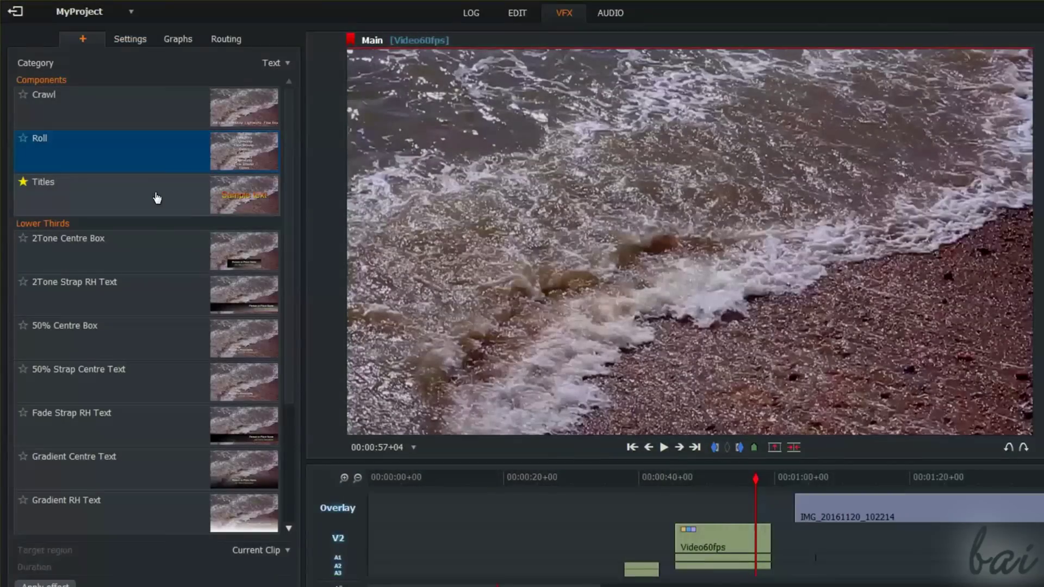
left_click(158, 197)
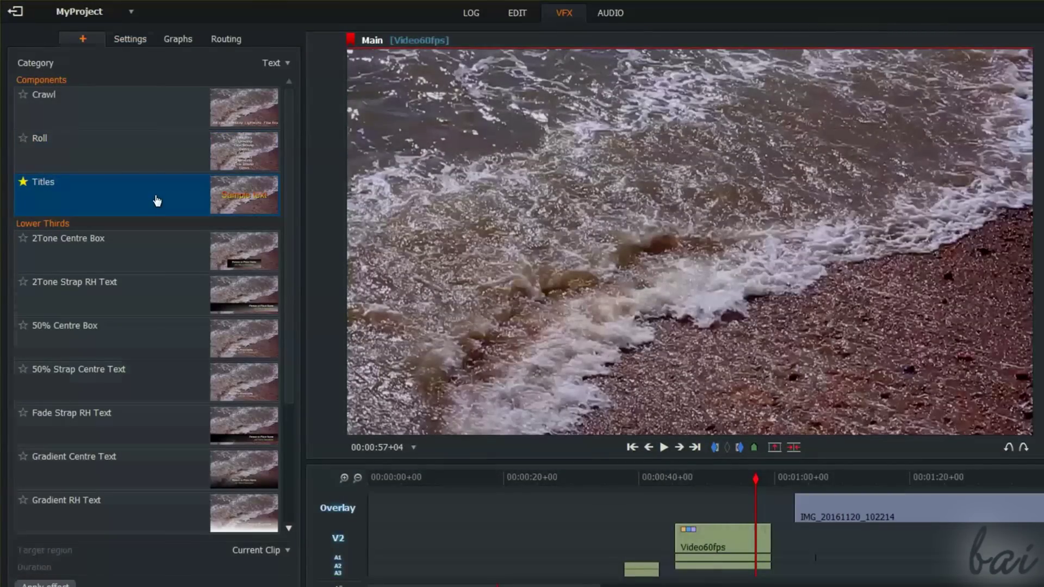
double_click(158, 200)
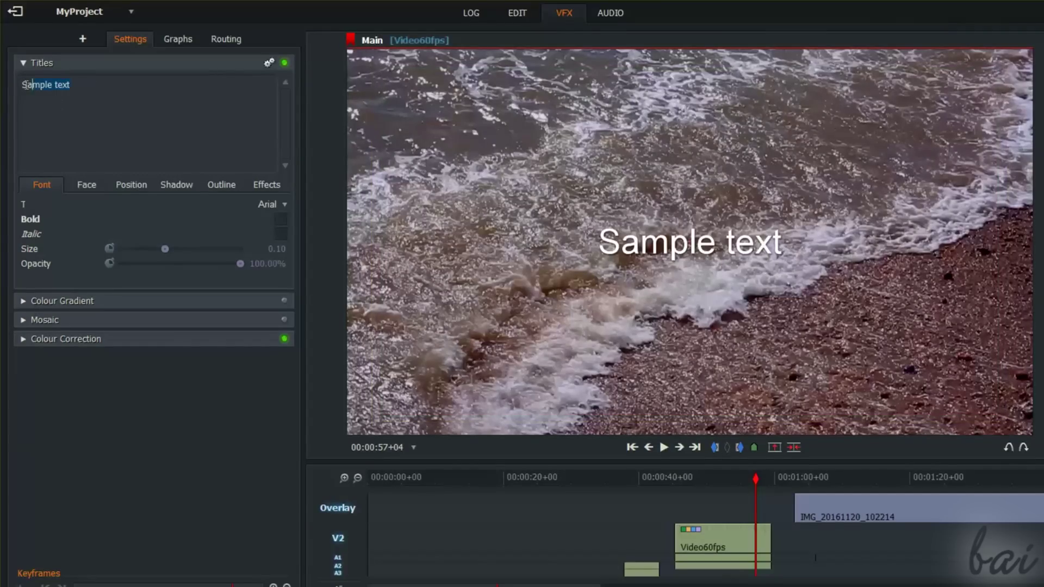
type("My Vacations")
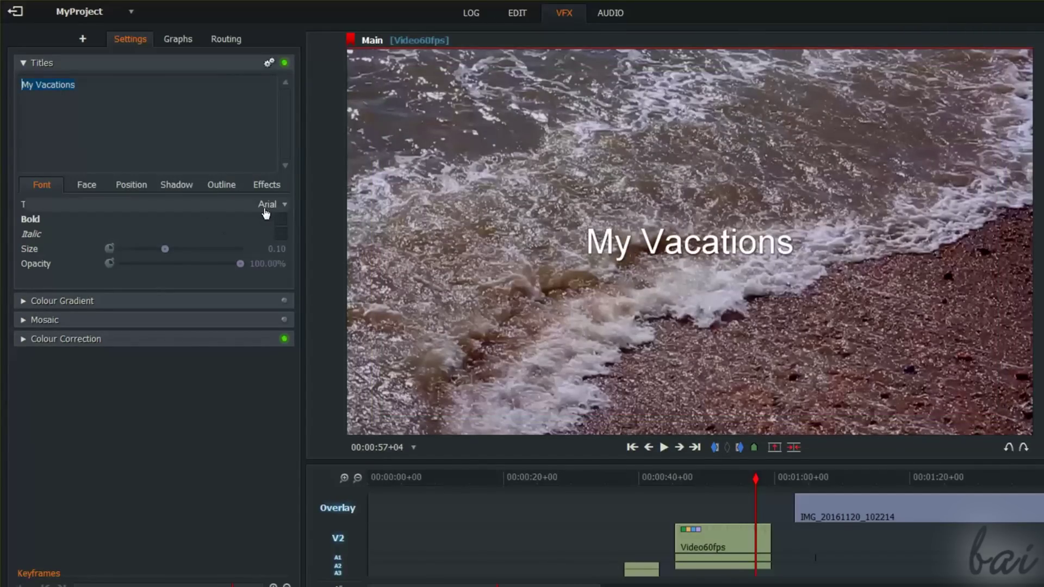
Set the title font to Bauhaus 93 without bold, and enlarge the text size
left_click(272, 205)
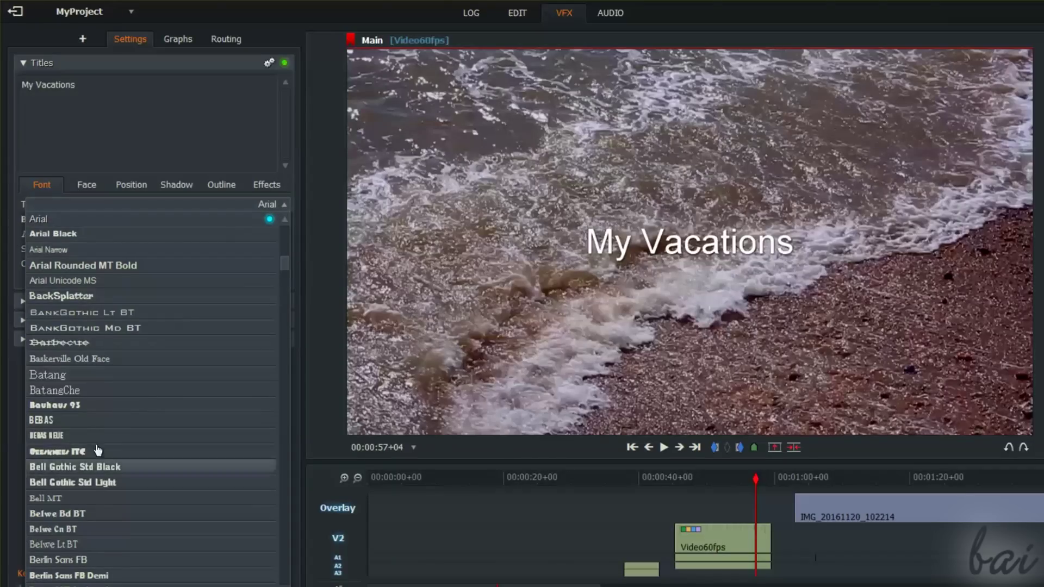
left_click(82, 406)
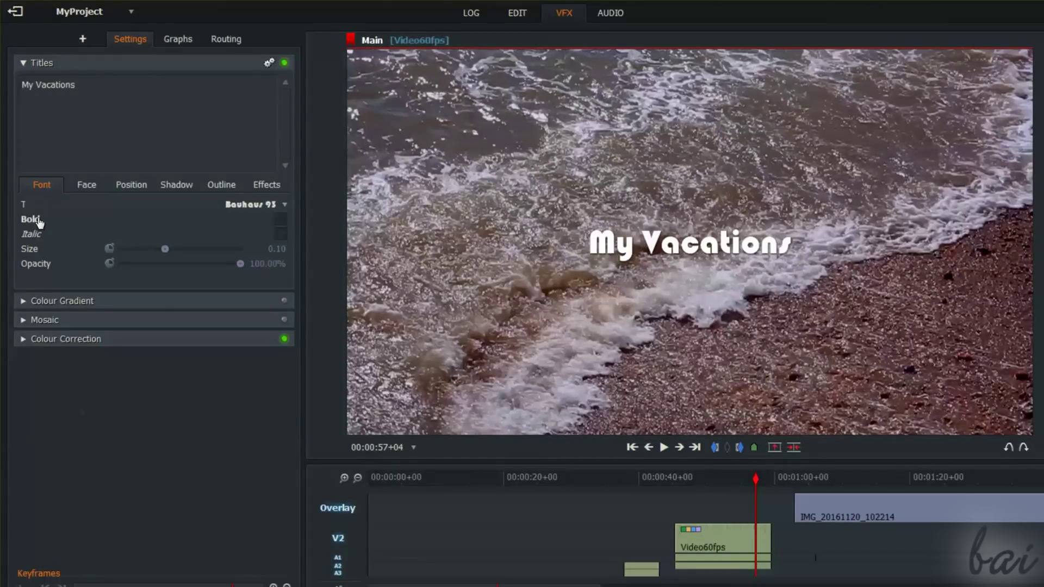
left_click(38, 222)
left_click(37, 235)
mouse_move(163, 249)
left_mouse_down()
mouse_move(225, 249)
mouse_move(221, 263)
mouse_move(239, 263)
left_mouse_up()
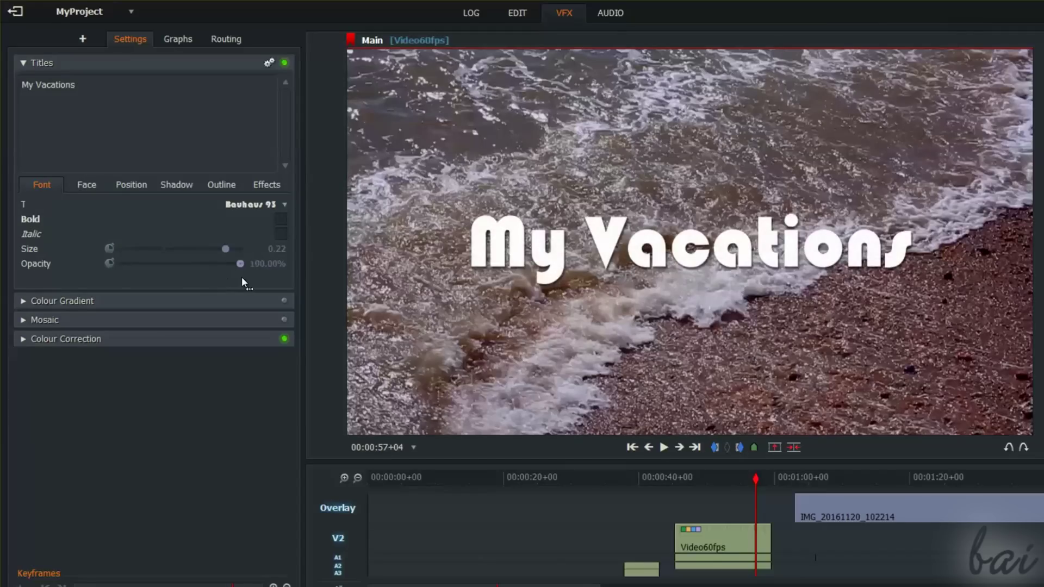
Give the title face a vertical gradient running from white to cyan
left_click(88, 185)
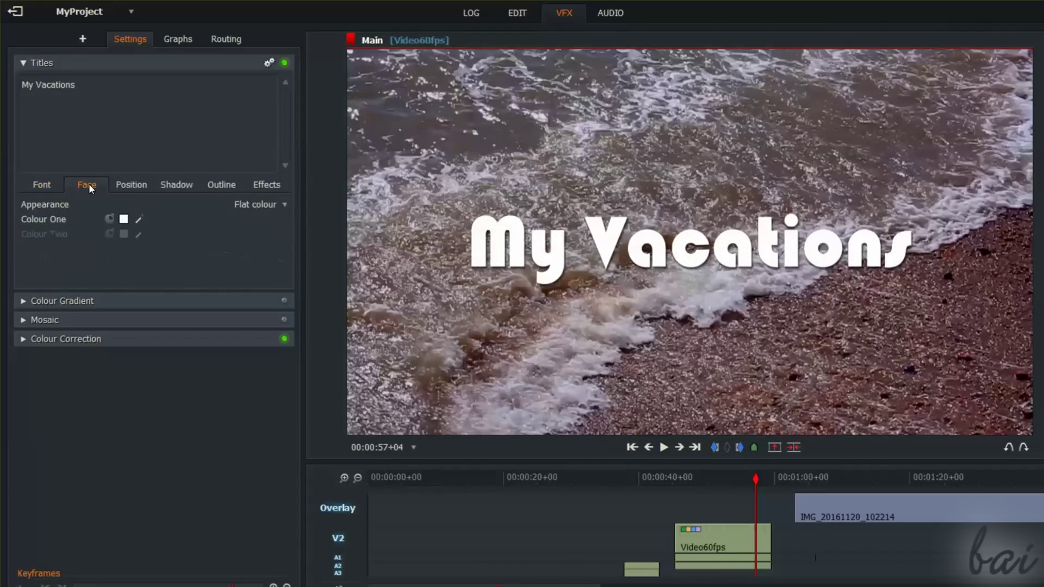
left_click(124, 219)
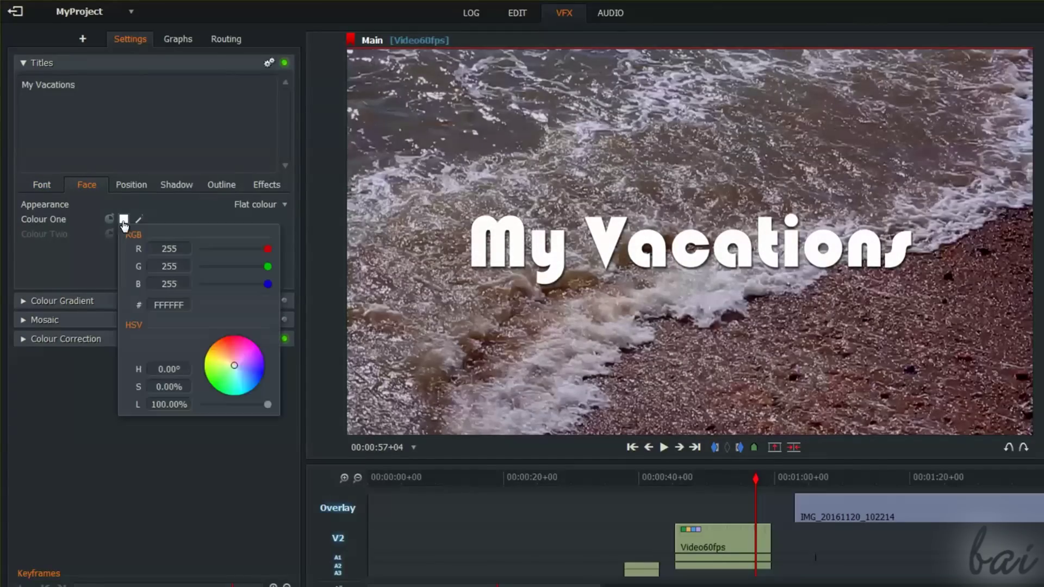
mouse_move(225, 344)
left_mouse_down()
mouse_move(231, 375)
mouse_move(235, 366)
left_mouse_up()
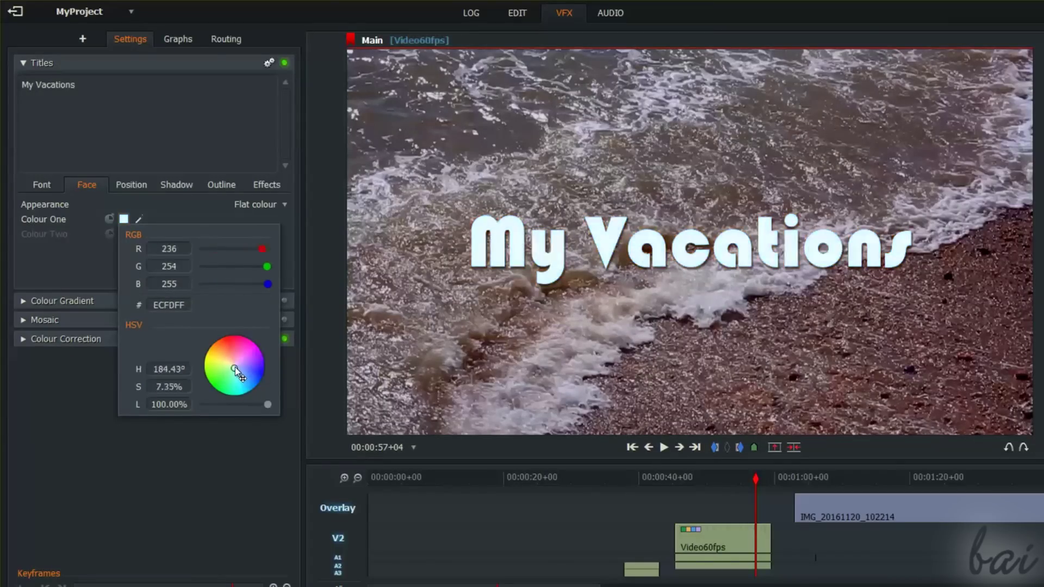
left_click(142, 205)
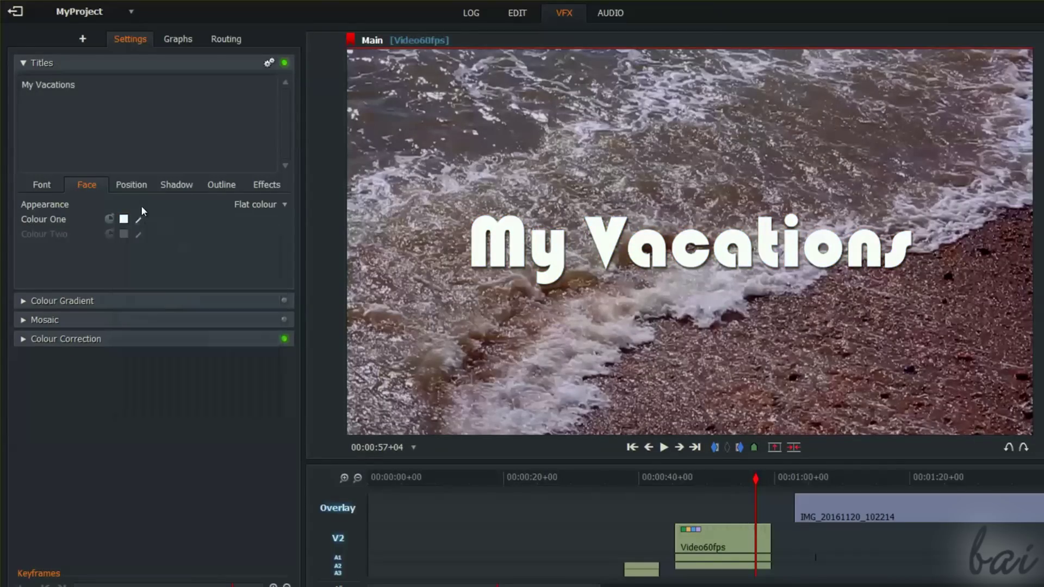
left_click(280, 206)
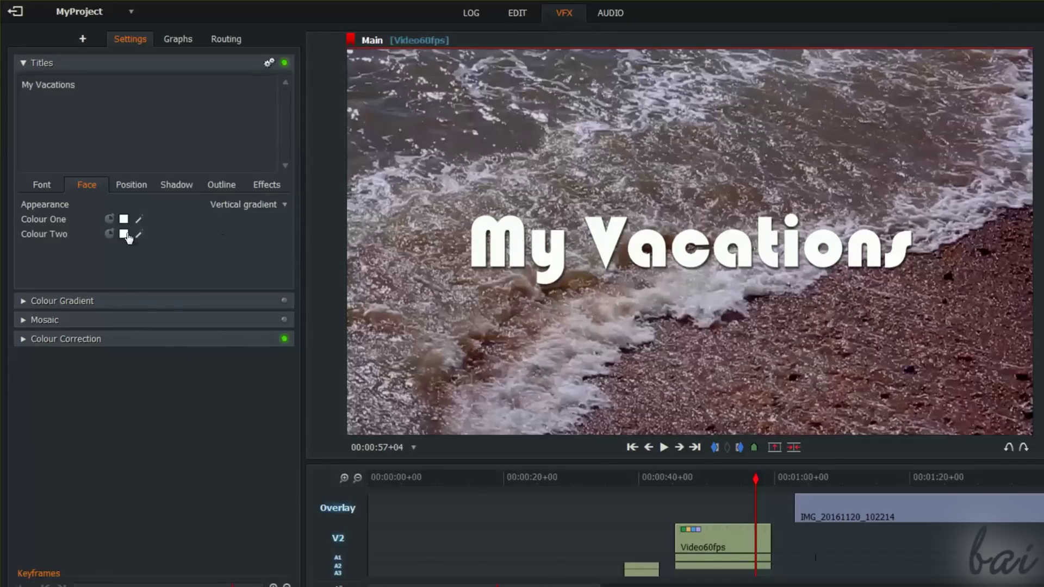
left_click(266, 233)
left_click(124, 235)
left_click_drag(233, 370, 236, 395)
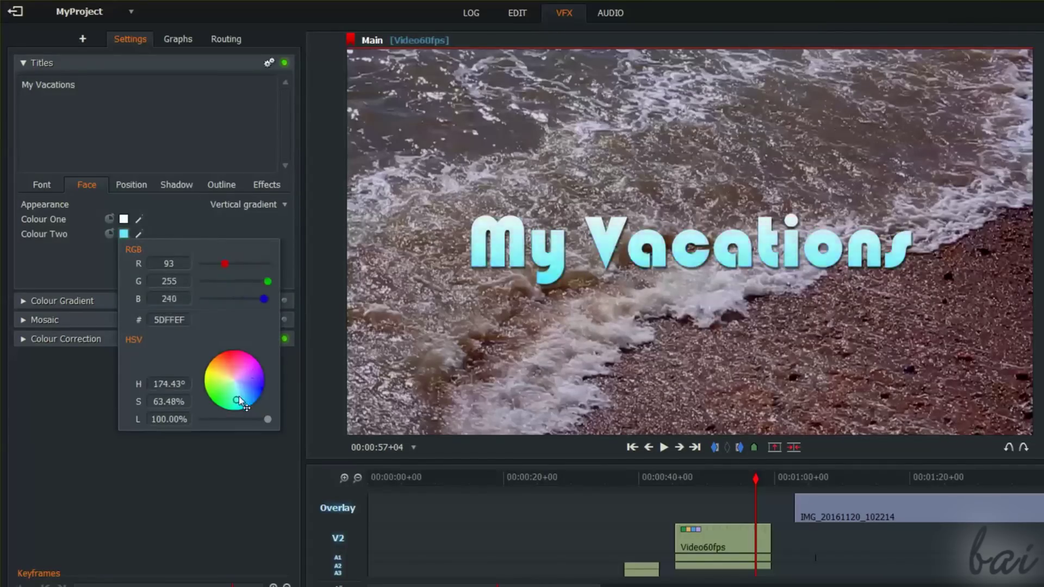
Reposition the My Vacations title in the frame and try an offset shadow, then disable it
left_click(161, 157)
left_click(131, 185)
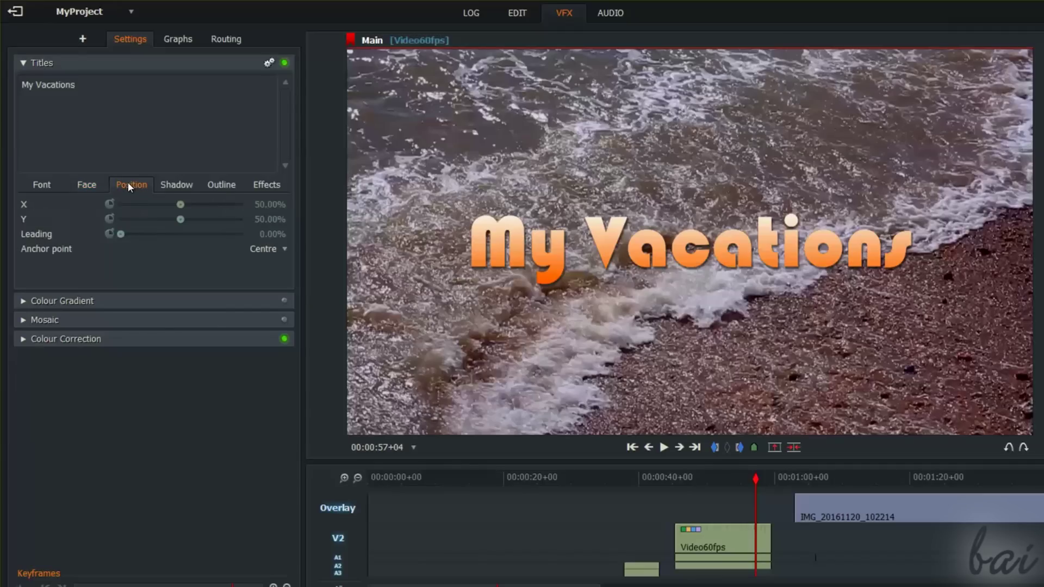
mouse_move(181, 206)
left_mouse_down()
mouse_move(172, 206)
mouse_move(180, 220)
left_mouse_up()
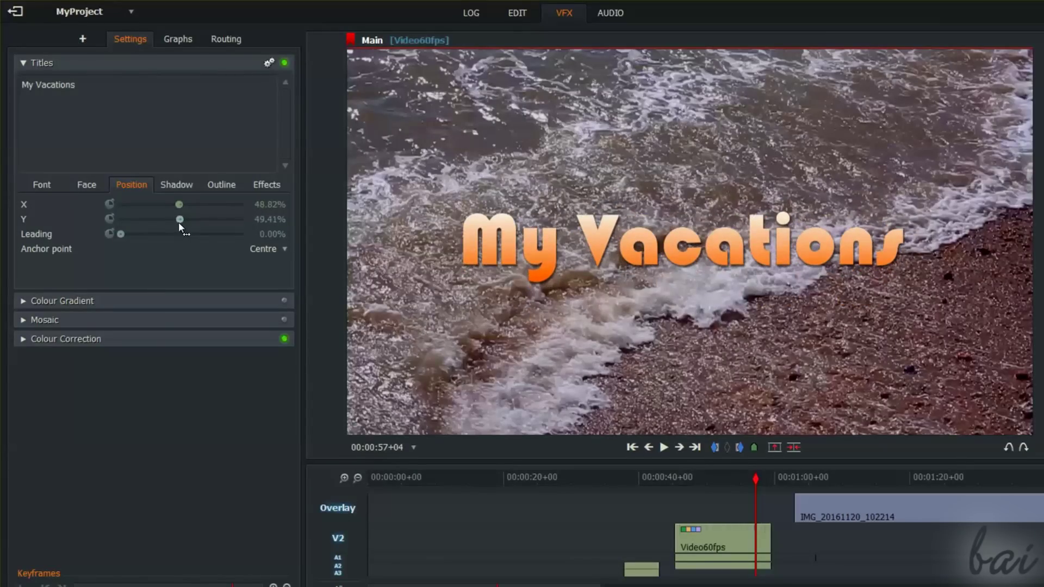
mouse_move(655, 253)
left_mouse_down()
mouse_move(687, 135)
mouse_move(624, 202)
mouse_move(701, 244)
left_mouse_up()
left_click(176, 184)
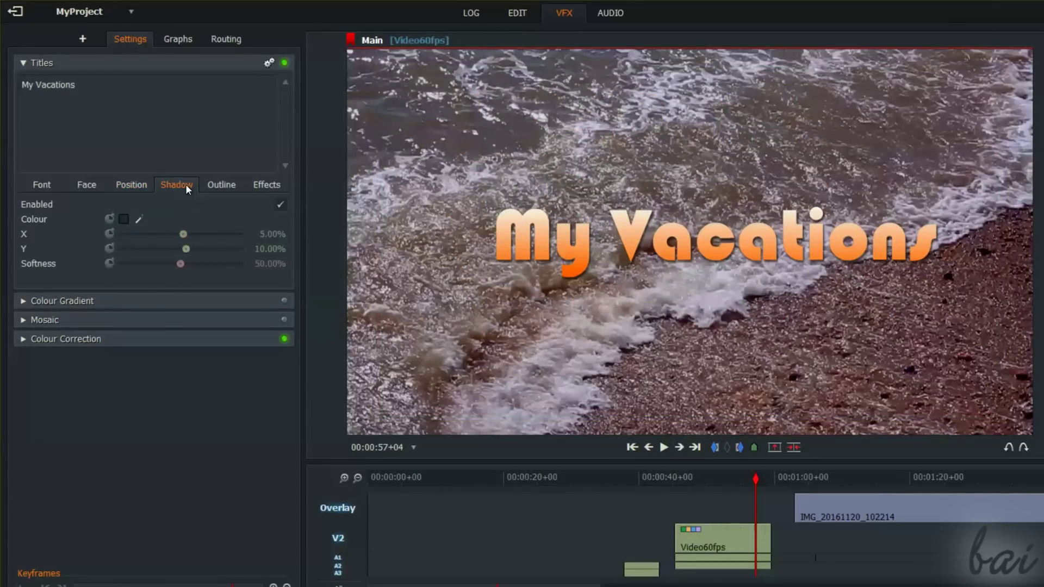
mouse_move(183, 235)
left_mouse_down()
mouse_move(199, 235)
mouse_move(227, 263)
left_mouse_up()
left_click(280, 205)
Enable a dark red (170,0,0) title outline and thicken it to about 84%
left_click(221, 184)
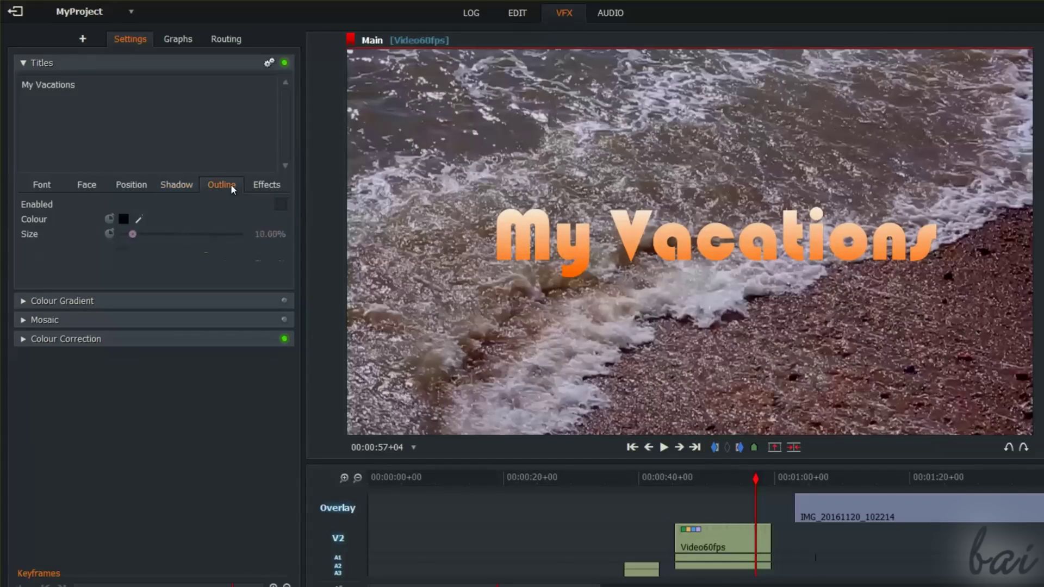
left_click(279, 205)
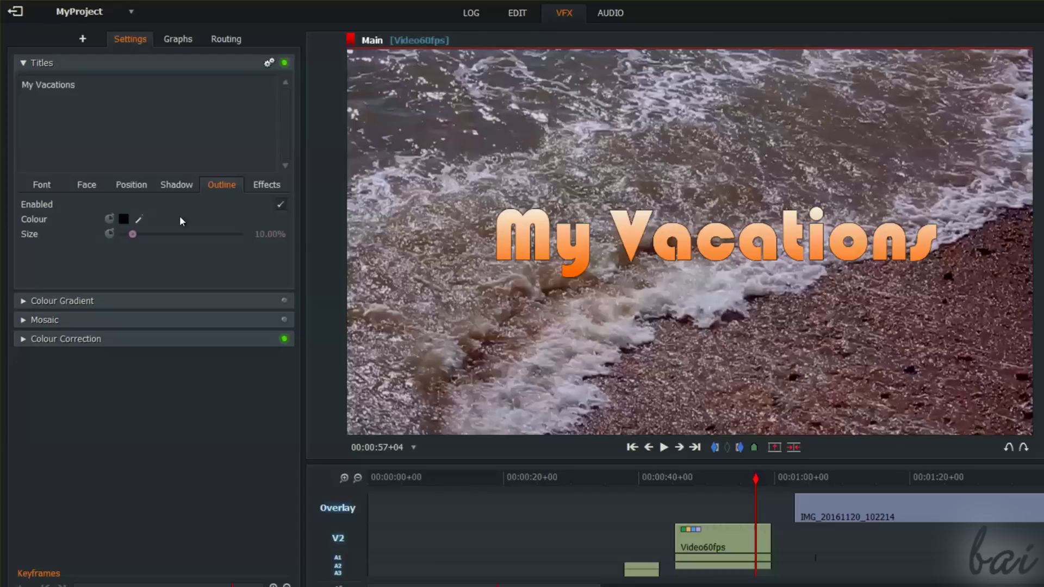
left_click(125, 219)
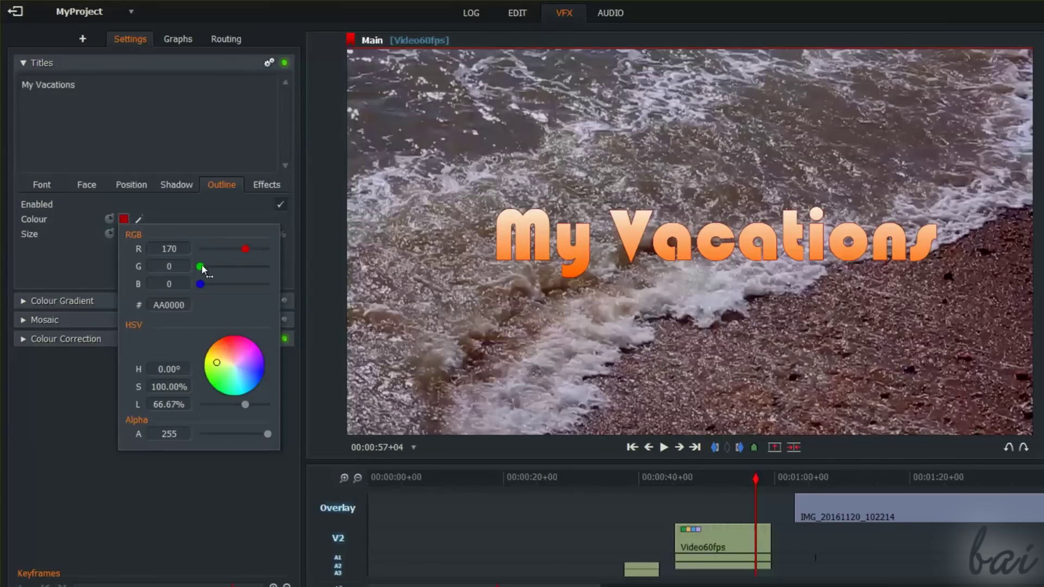
left_click(204, 245)
left_click_drag(135, 235, 203, 235)
Set the title's entrance to Fade and play back the fade-in
left_click(267, 184)
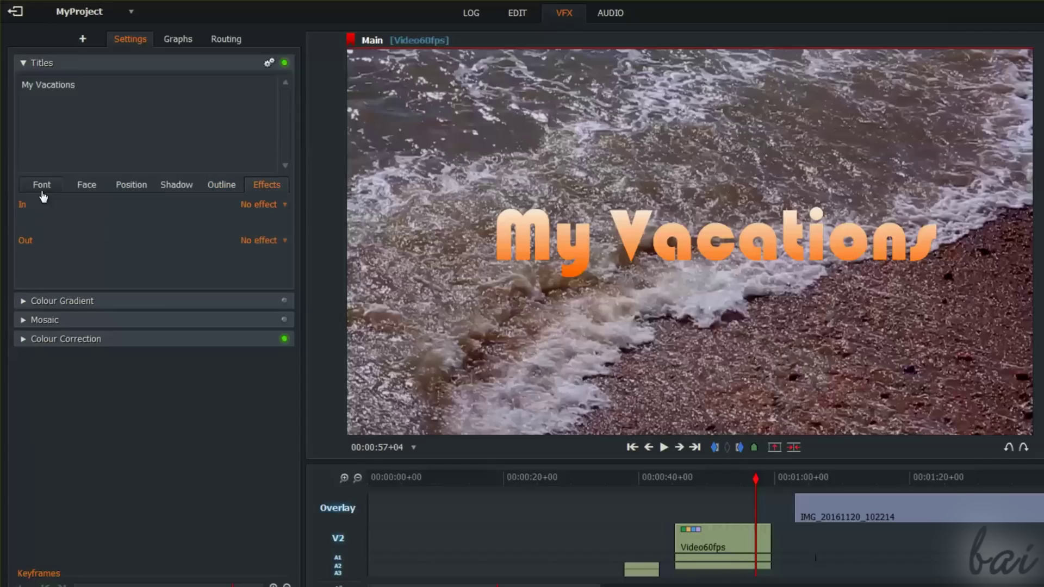
left_click(256, 205)
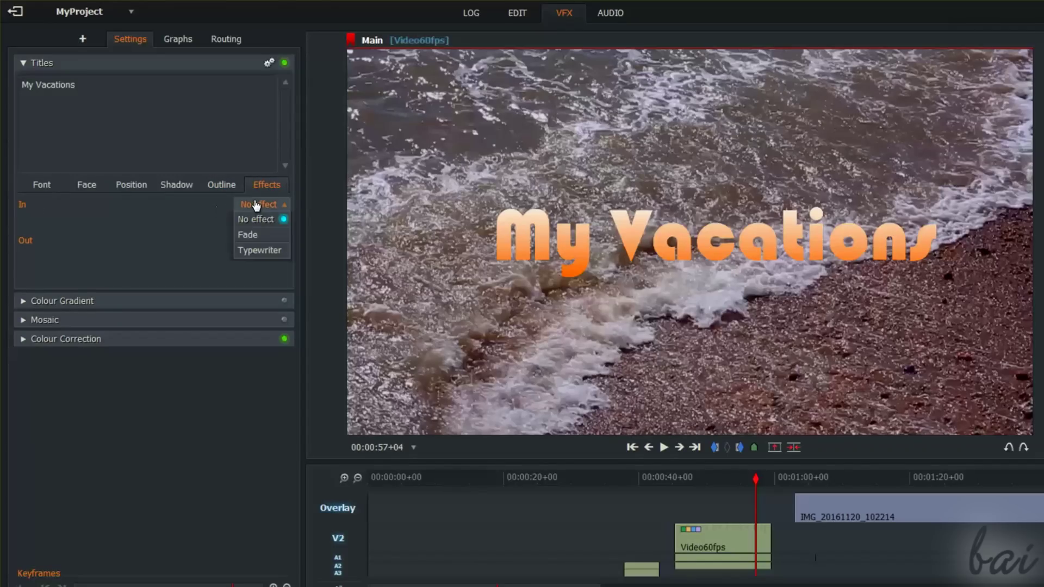
left_click(247, 236)
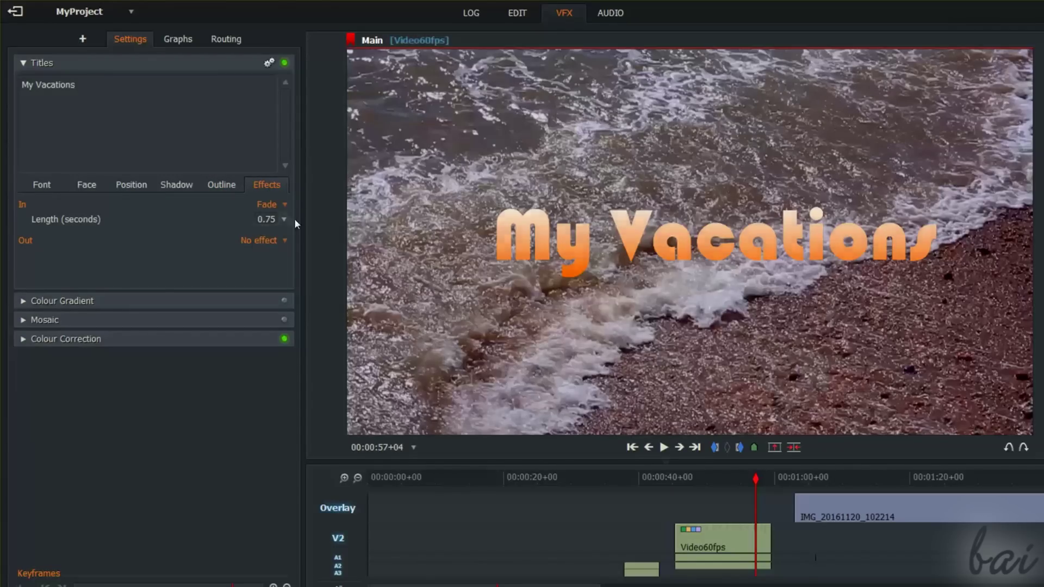
left_click(664, 447)
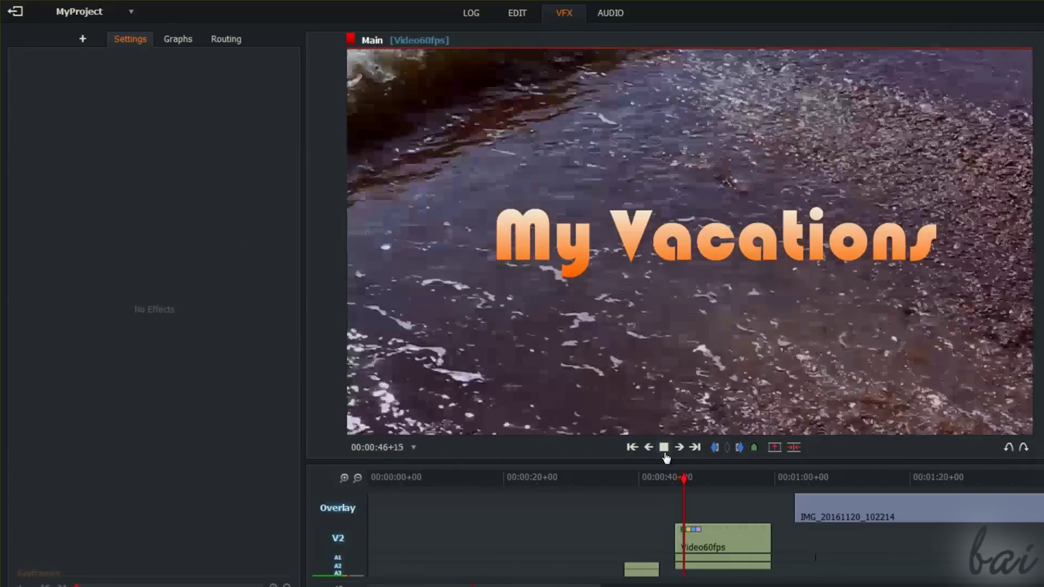
left_click(664, 447)
Set the title's exit and replay from about 00:00:43 to review it
left_click(262, 240)
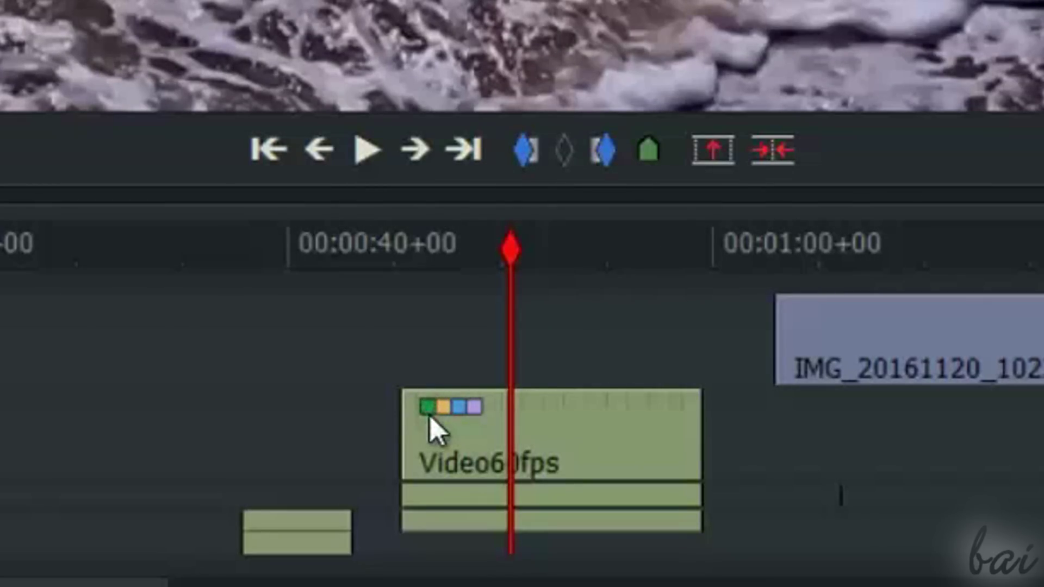
left_click(367, 242)
left_click(367, 151)
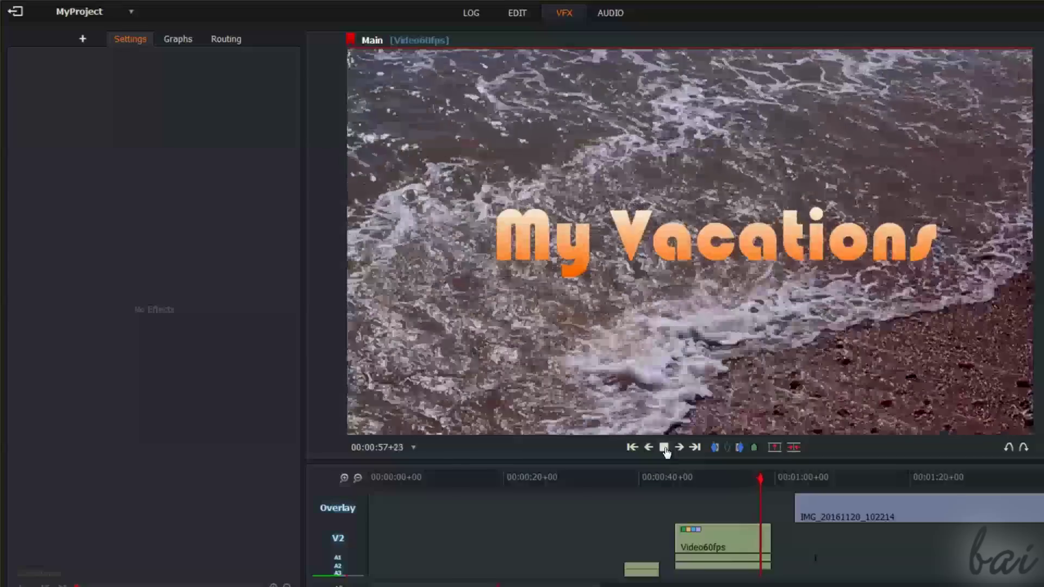
Stop playback, park the playhead at about 00:00:11 and add a Titles effect there
left_click(665, 447)
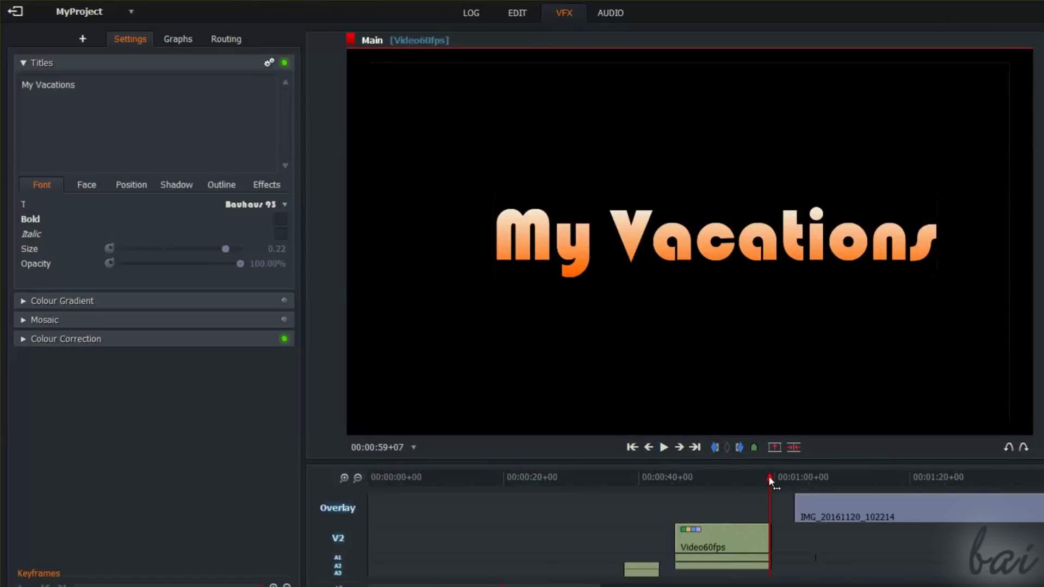
left_click_drag(770, 482, 542, 480)
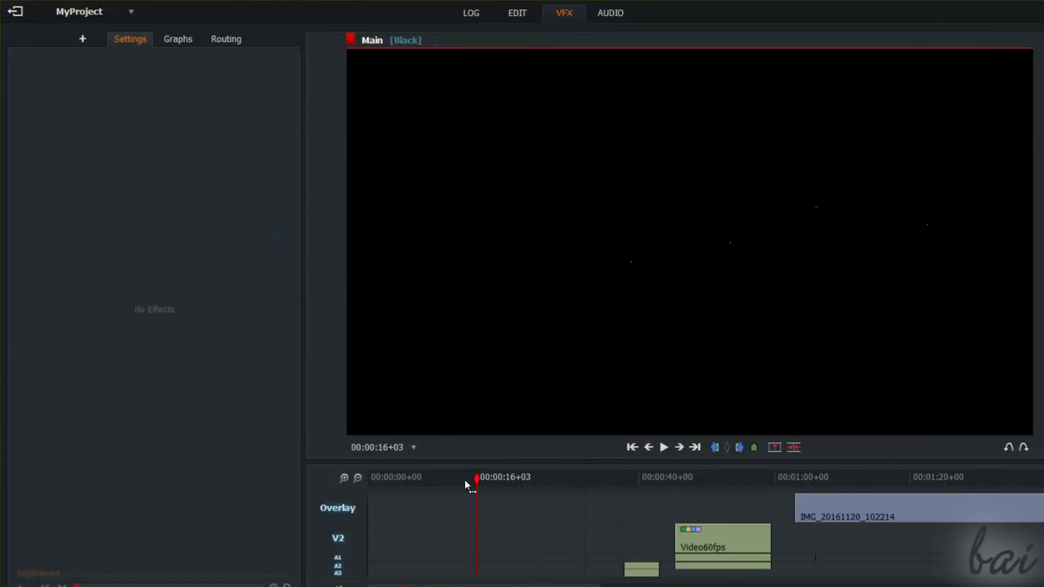
left_click_drag(450, 480, 445, 477)
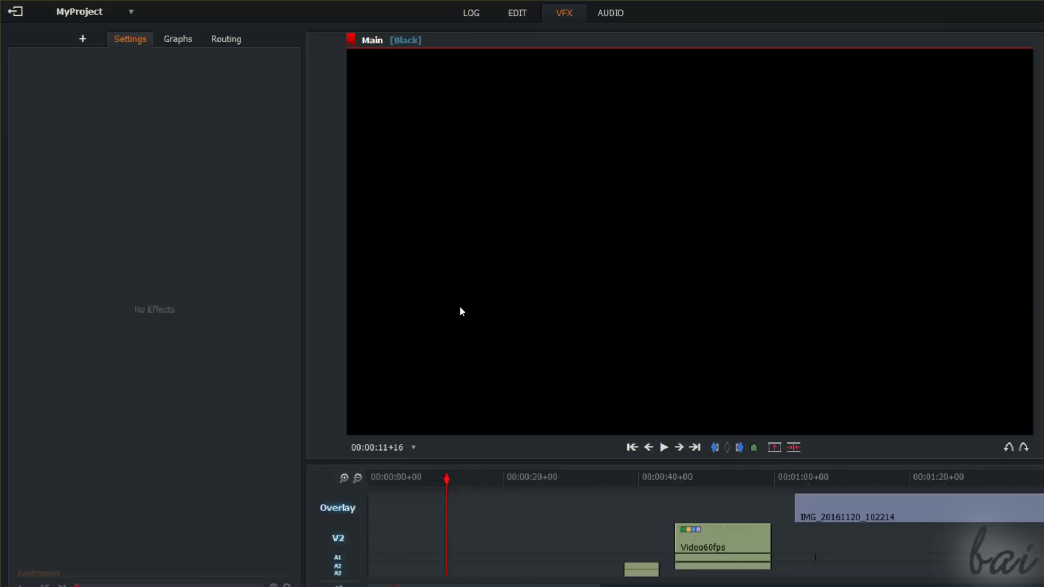
left_click(82, 38)
left_click(67, 198)
double_click(76, 200)
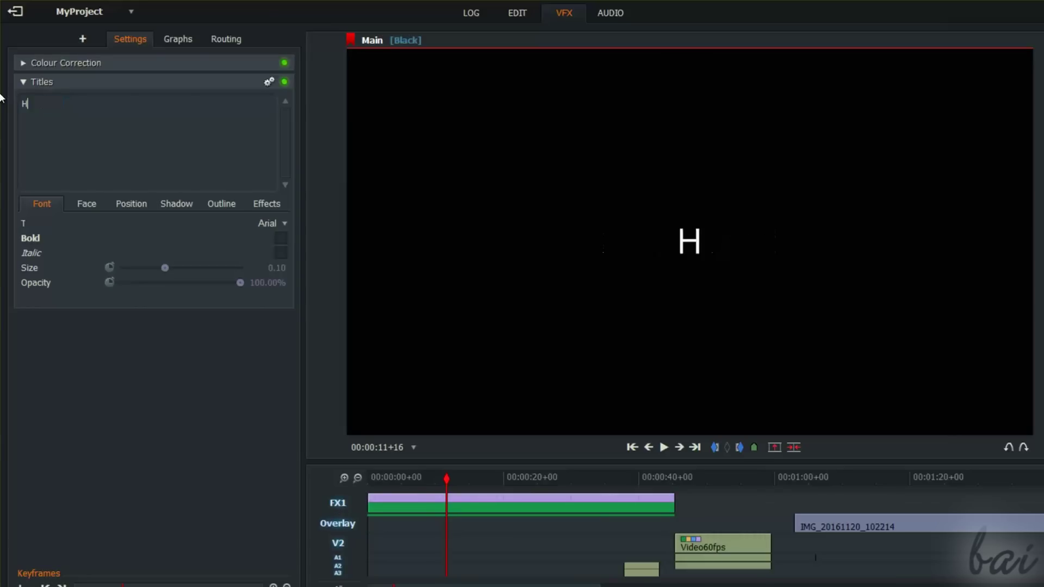
type("ello")
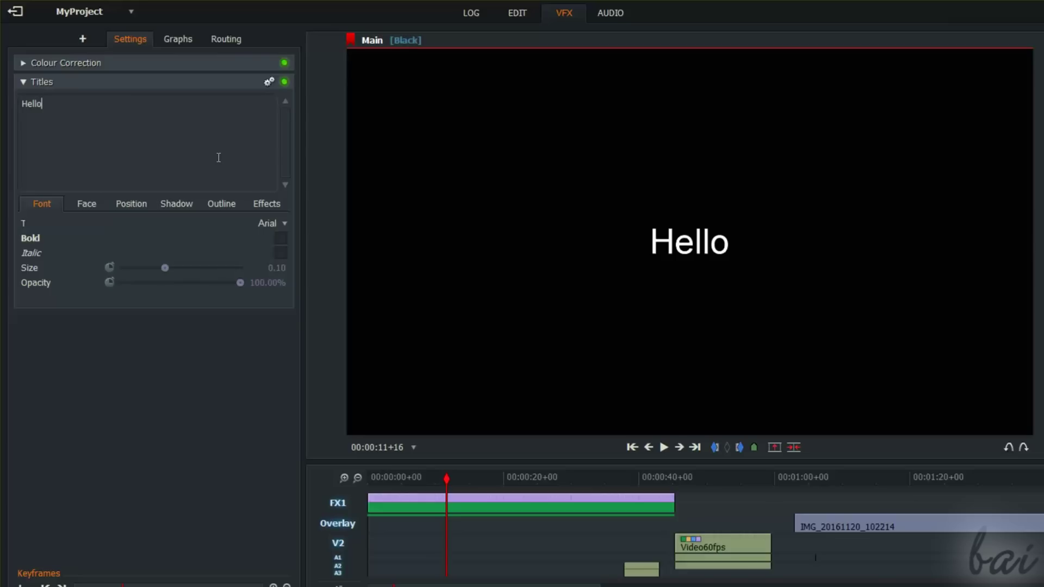
In EDIT, shift the FX1 effects clip later and trim its end
left_click(517, 12)
left_click_drag(172, 344, 208, 345)
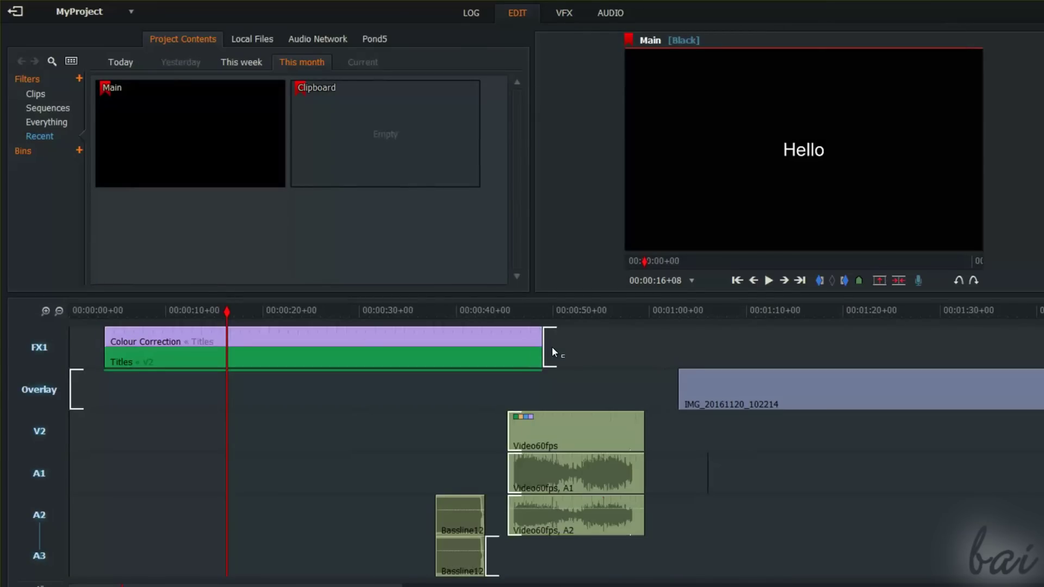
mouse_move(538, 346)
left_mouse_down()
mouse_move(552, 347)
mouse_move(538, 346)
left_mouse_up()
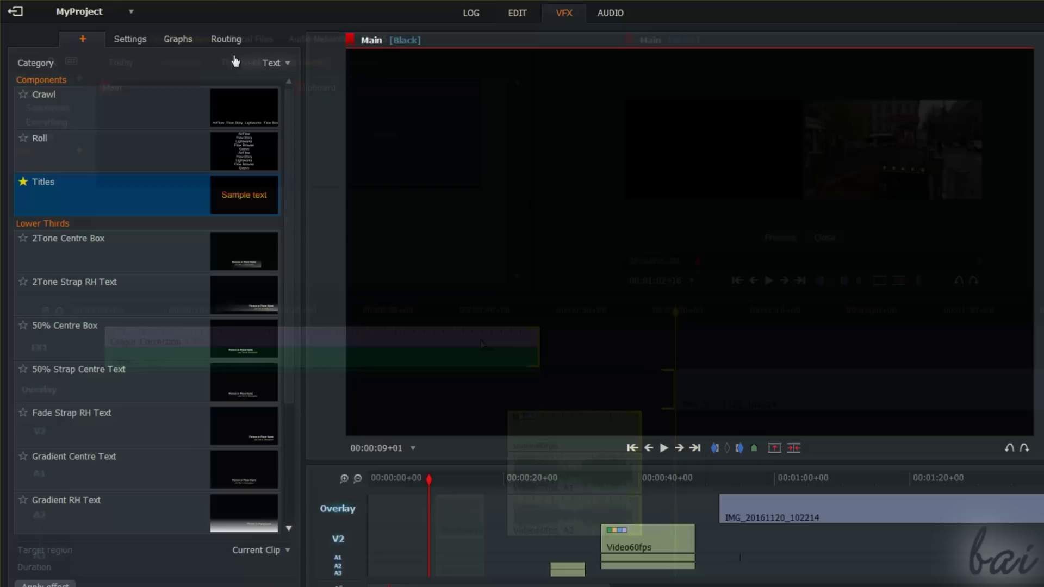
Add a Glow effect from the Stylize category and select its clip
left_click(272, 63)
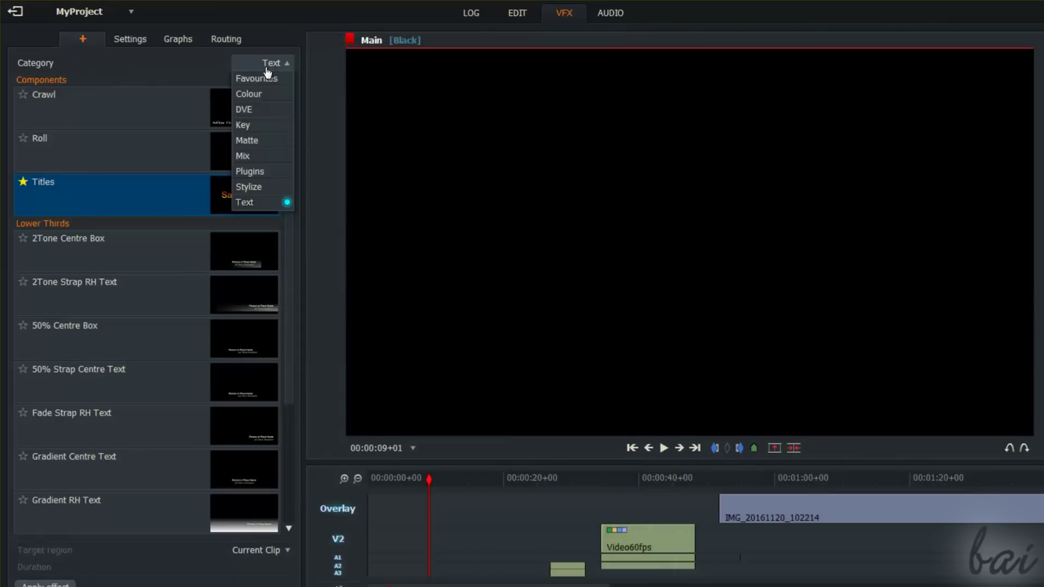
left_click(249, 187)
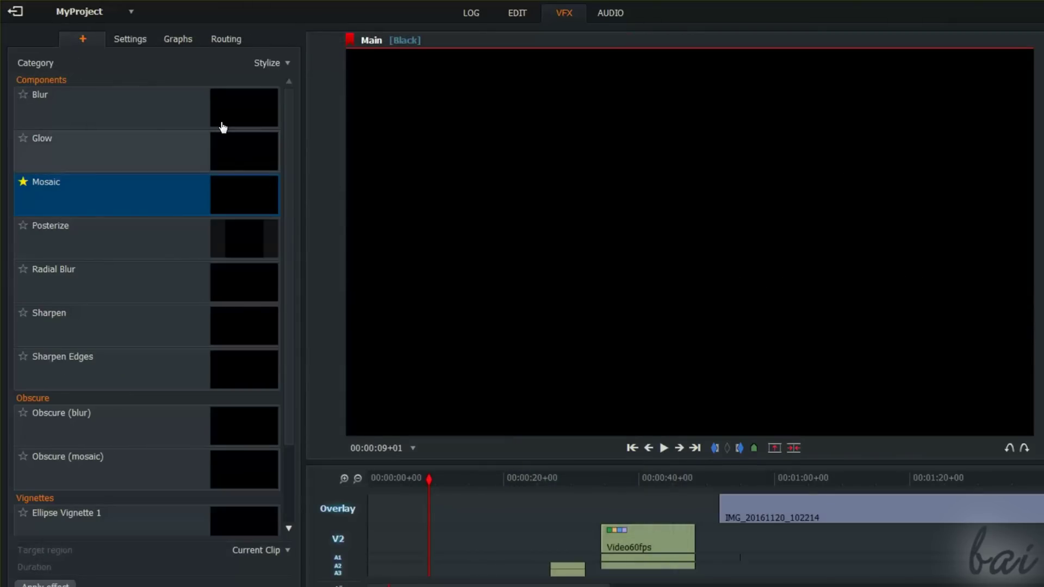
double_click(95, 149)
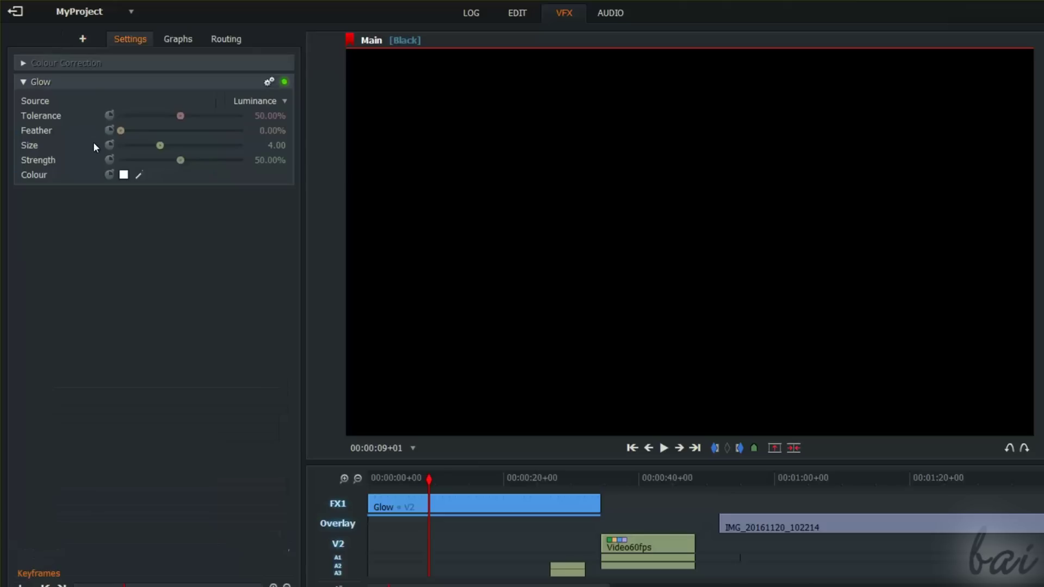
left_click(425, 520)
left_click(448, 504)
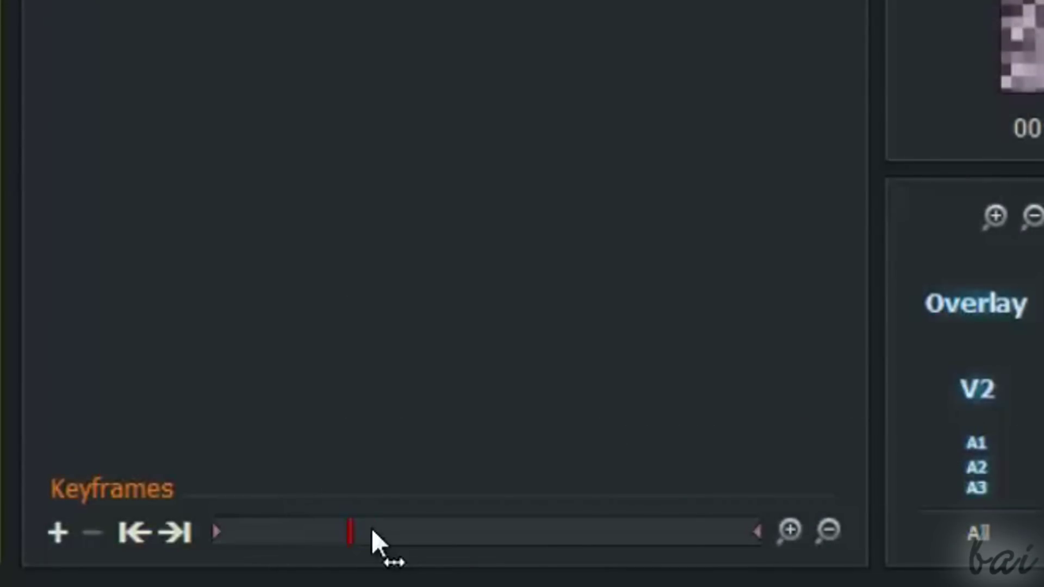
Scrub the beach clip's Keyframes bar forward and back, then play the mosaic footage
left_click_drag(353, 531, 692, 531)
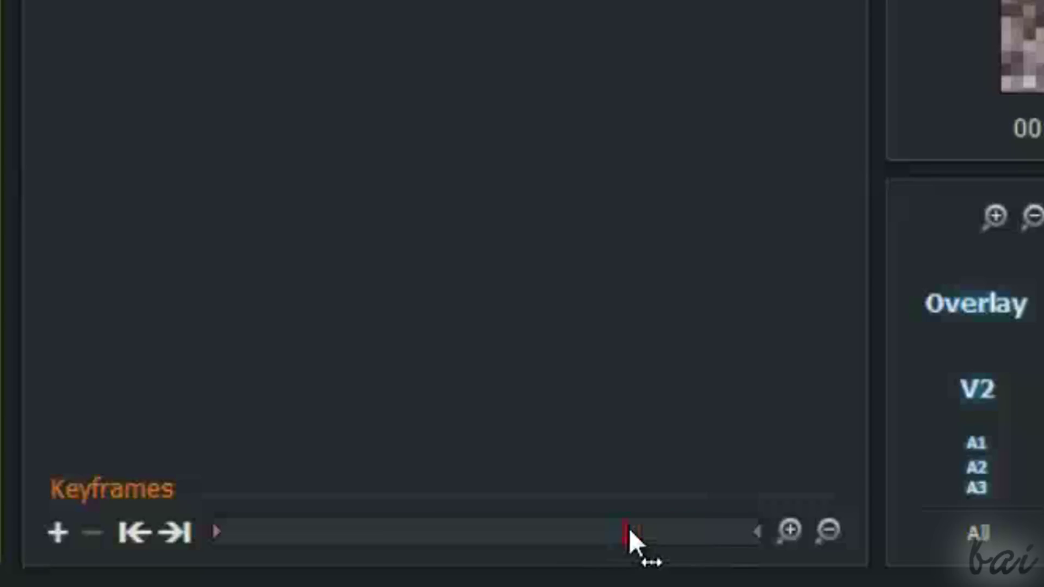
left_click_drag(629, 533, 234, 562)
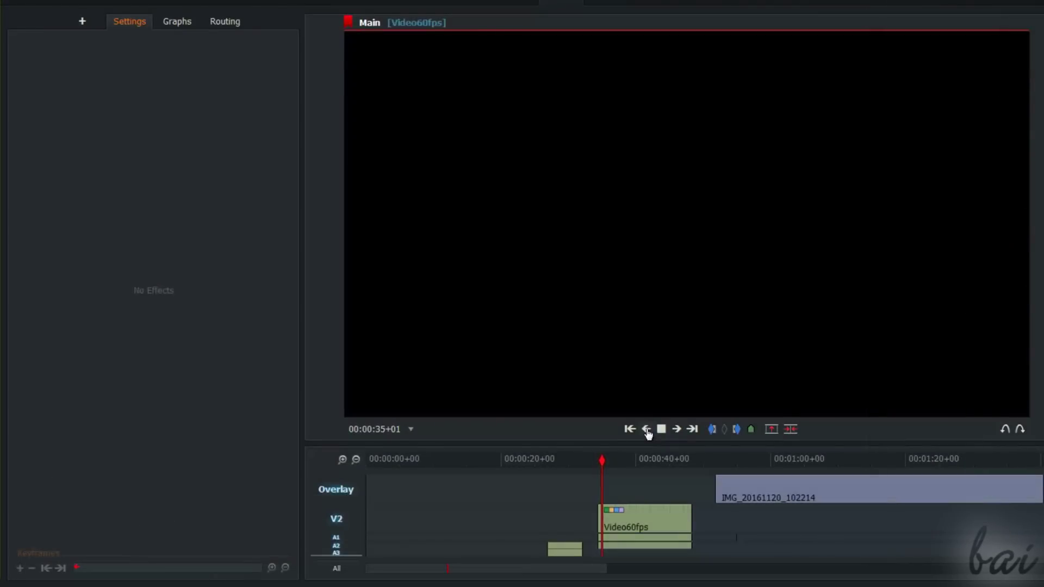
key("space")
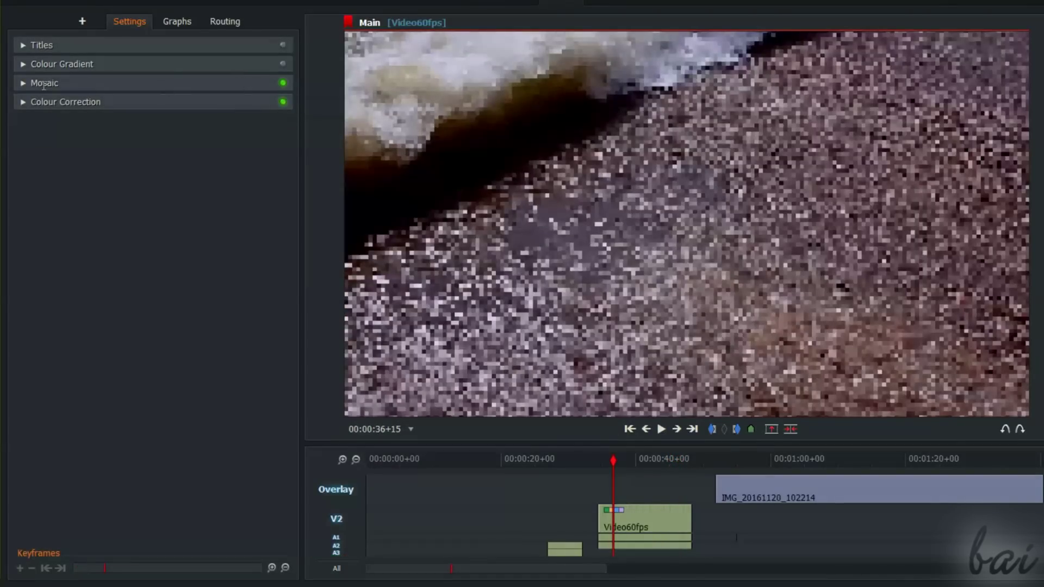
Enable keyframing on Mosaic Size, scrub the clip and jump to the next keyframe
left_click(43, 82)
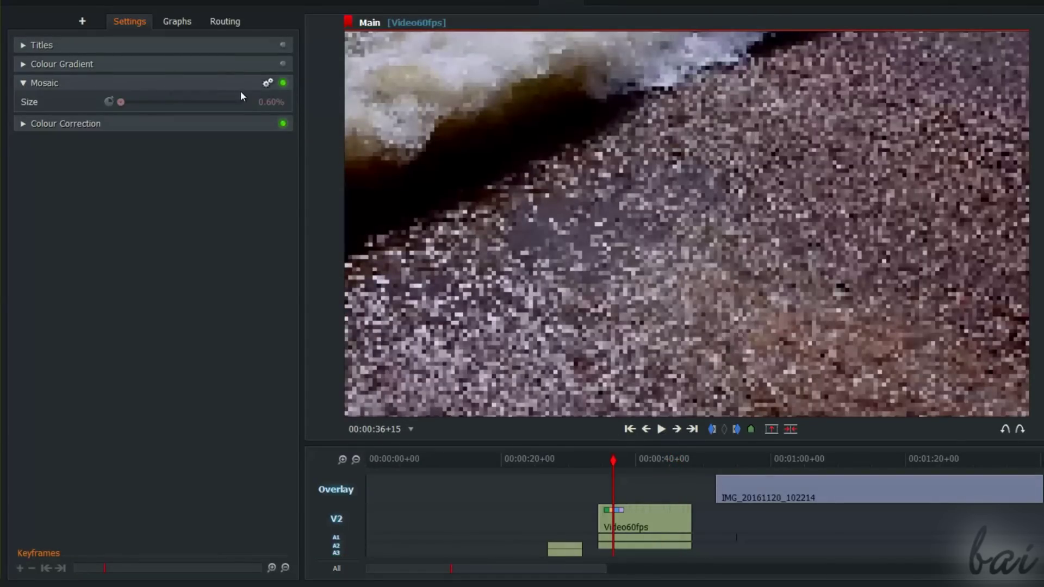
left_click(109, 104)
mouse_move(97, 568)
left_mouse_down()
mouse_move(264, 571)
mouse_move(97, 572)
left_mouse_up()
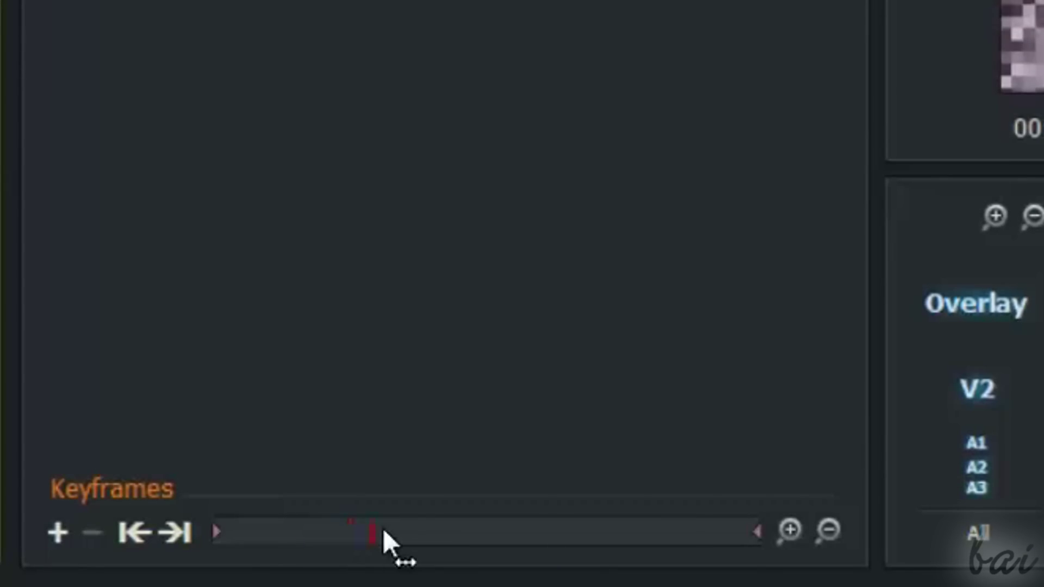
mouse_move(382, 534)
left_mouse_down()
mouse_move(629, 534)
mouse_move(216, 534)
left_mouse_up()
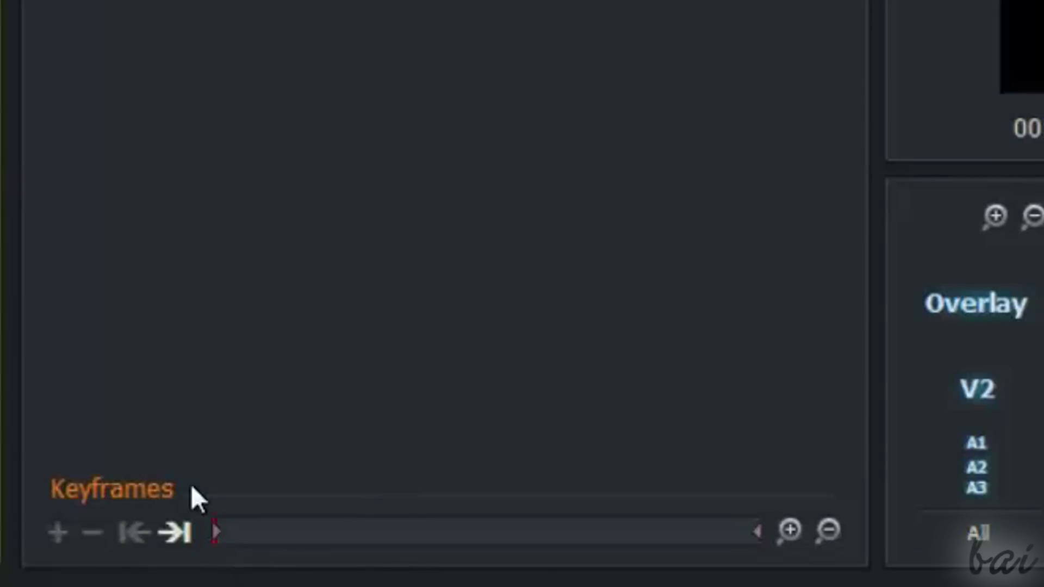
left_click(178, 534)
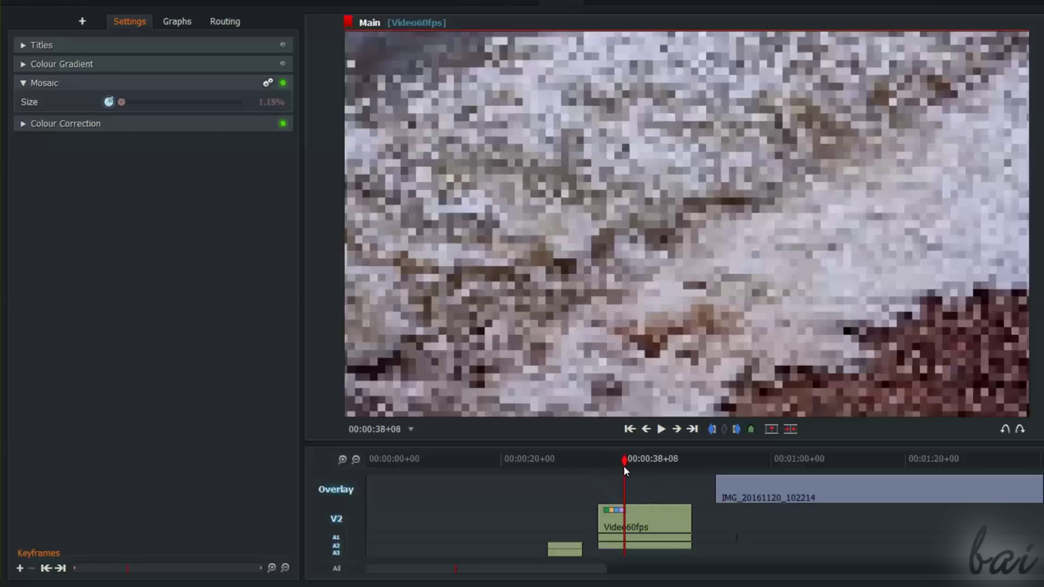
Set Mosaic size to 0% near 00:00:39+14, then remove the unwanted keyframe
left_click_drag(624, 466, 651, 479)
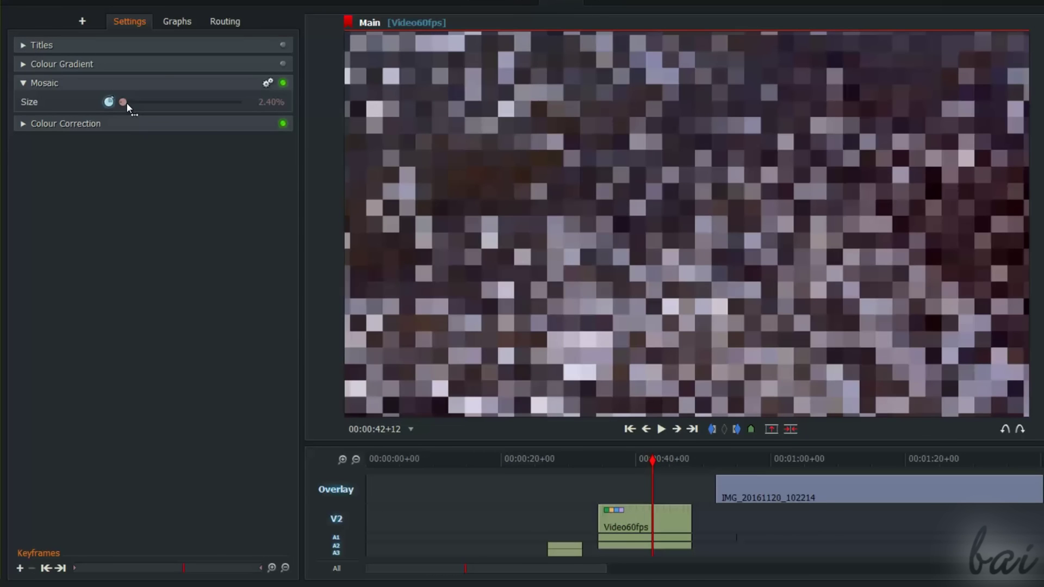
left_click_drag(125, 103, 119, 103)
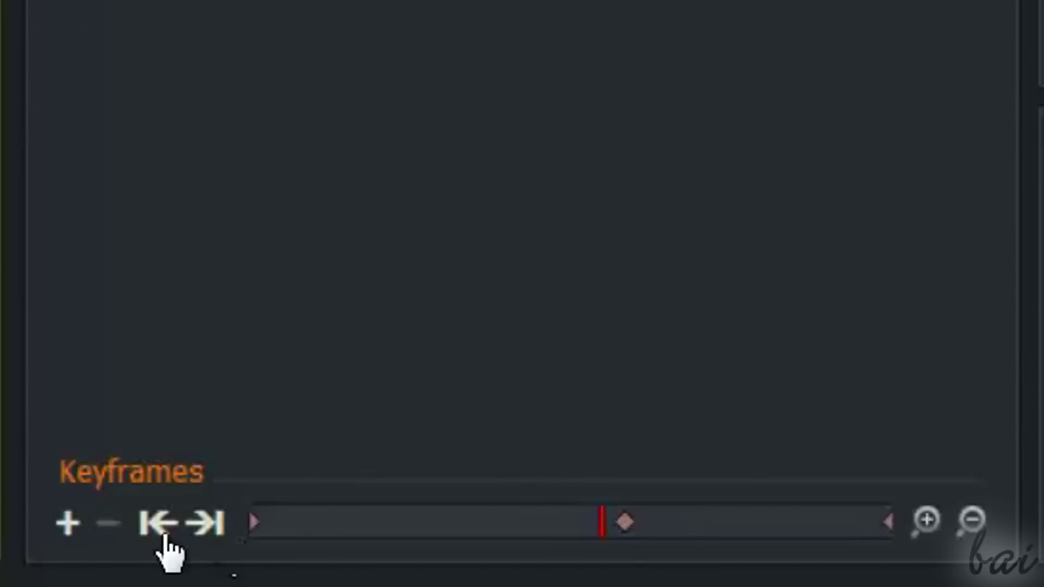
left_click(159, 527)
left_click(206, 524)
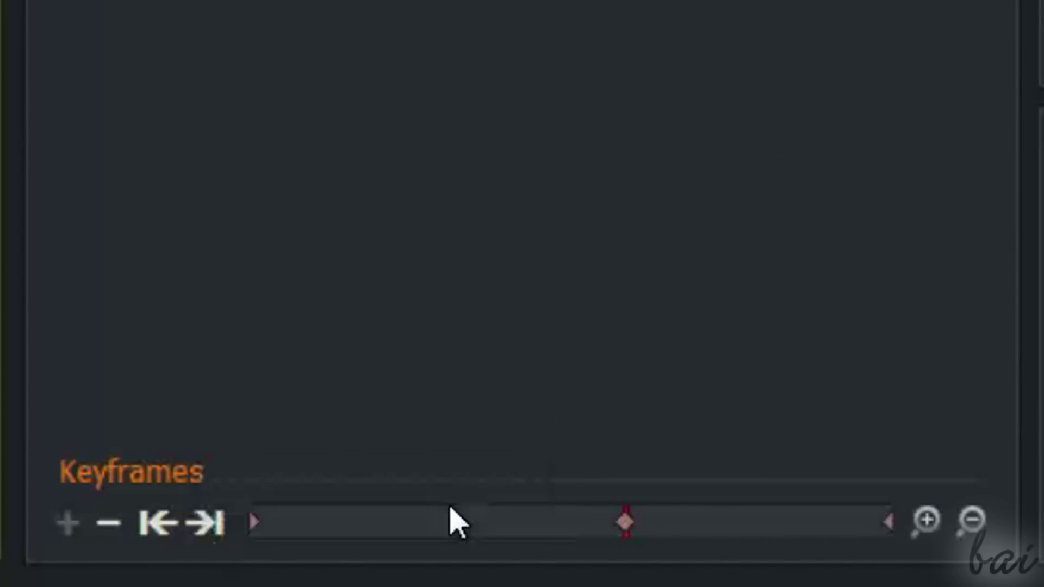
left_click(111, 526)
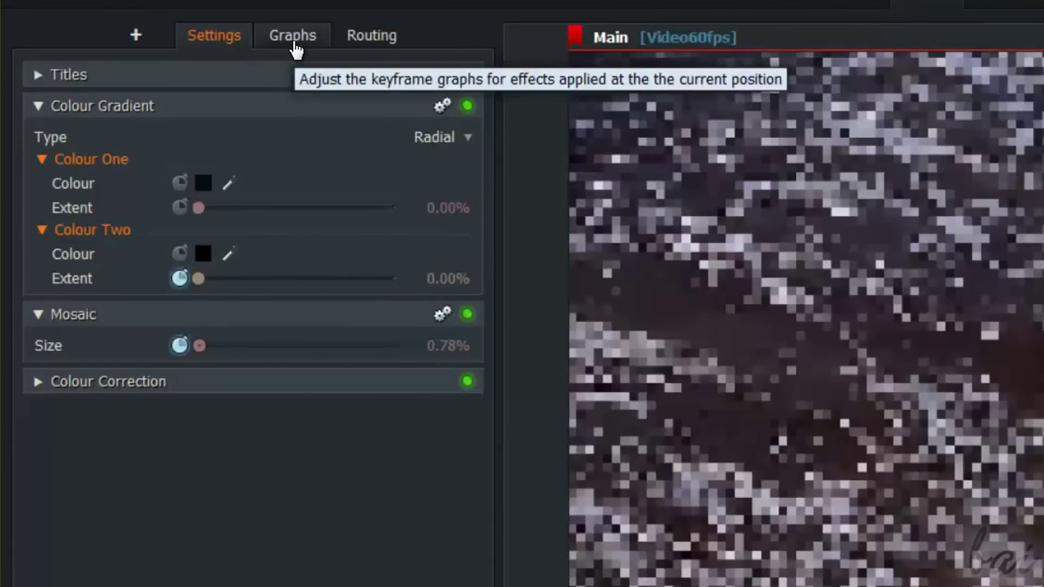
In Graphs, raise the Colour Two Extent keyframe to 100%
left_click(292, 35)
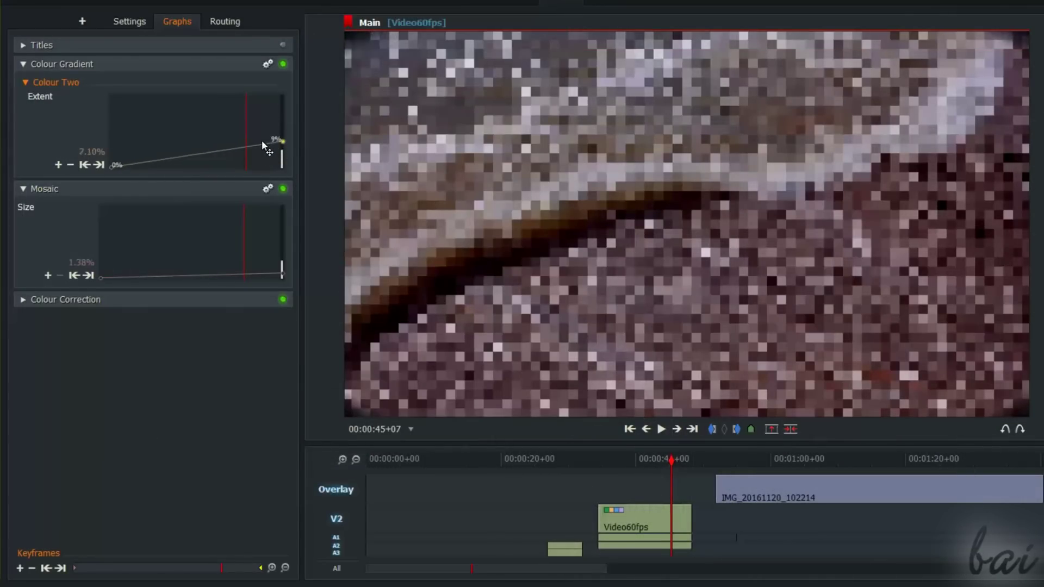
left_click_drag(280, 144, 281, 98)
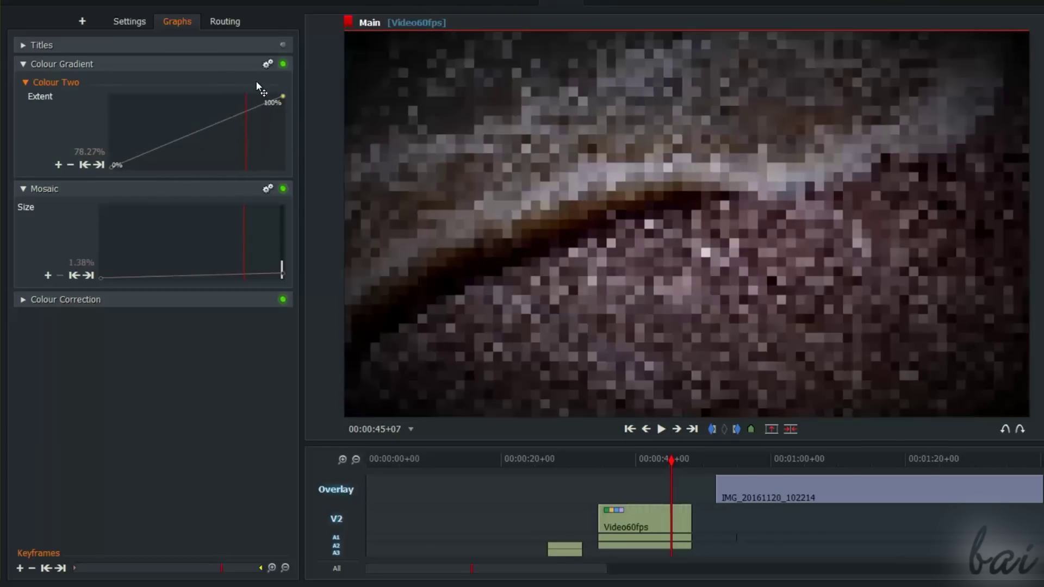
left_click(639, 461)
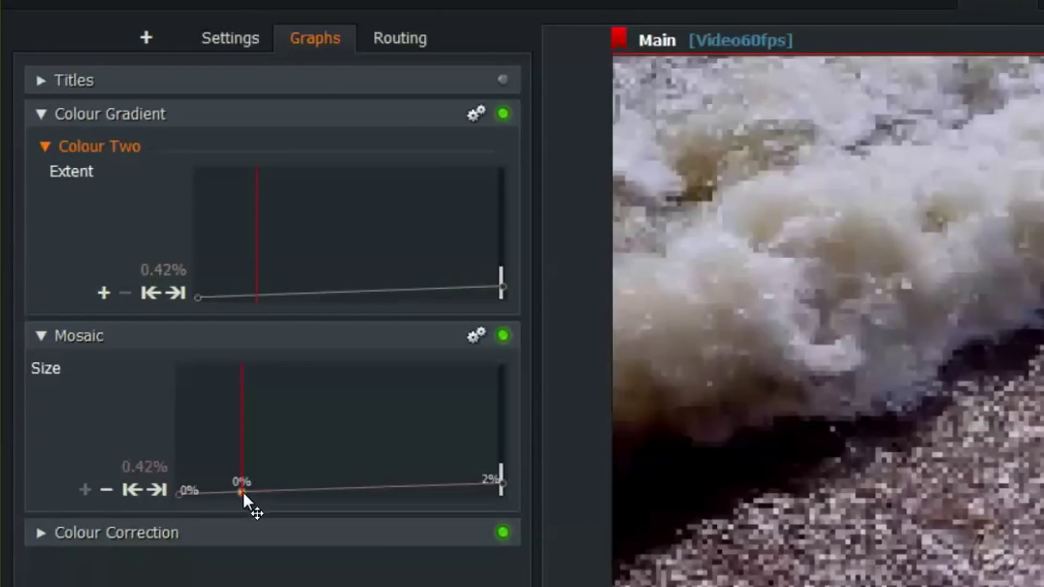
Shape the Mosaic Size keyframes into a peak with a lower tail, then preview
left_click_drag(244, 492, 324, 365)
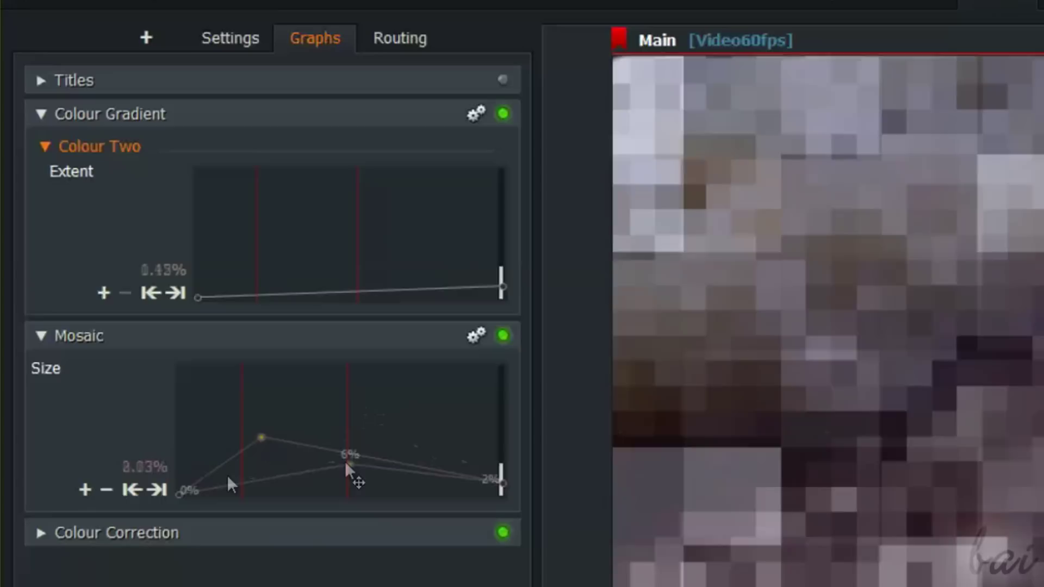
left_click_drag(324, 366, 261, 438)
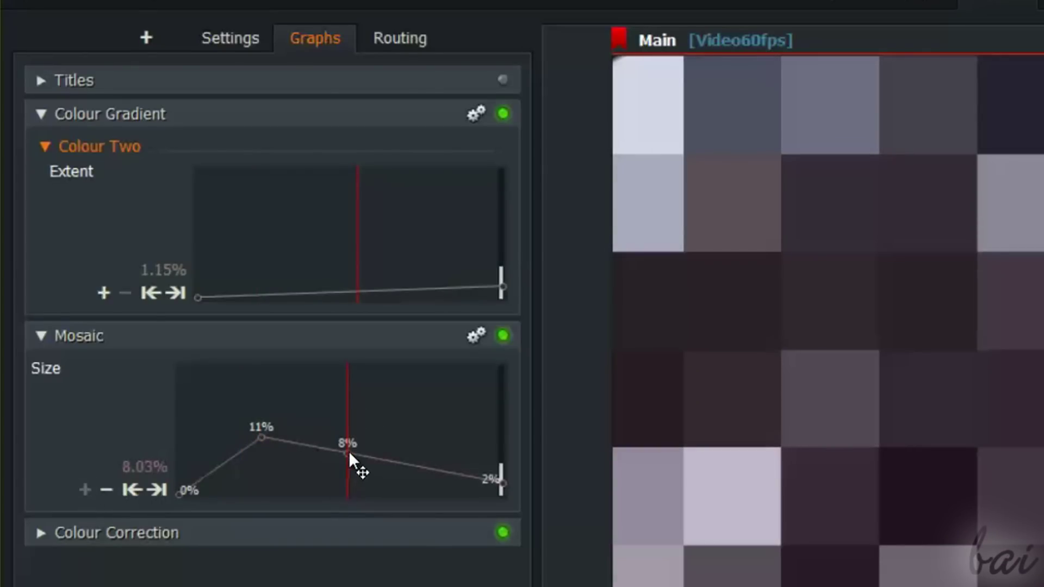
left_click_drag(349, 452, 357, 494)
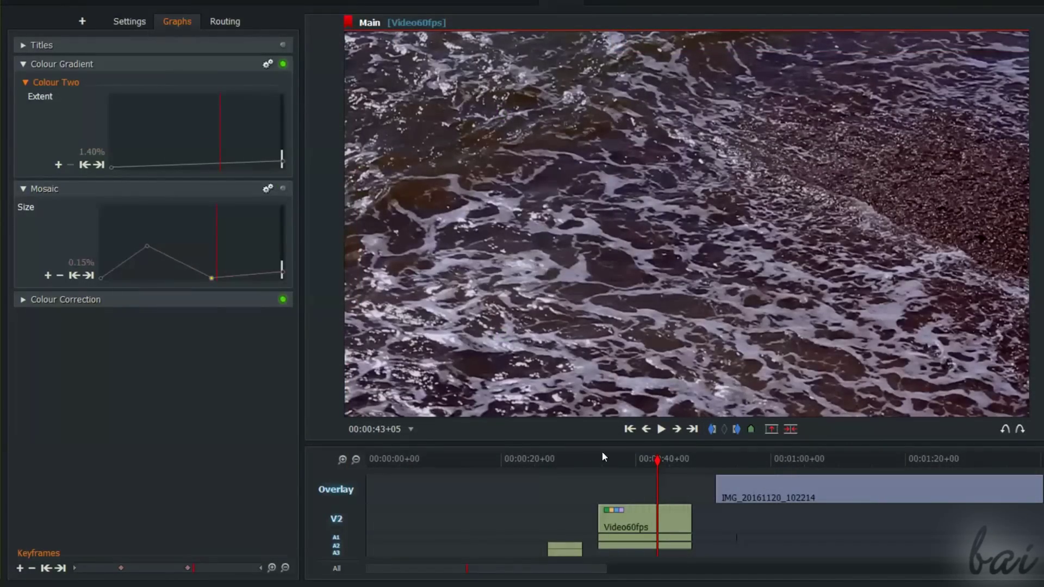
left_click_drag(602, 462, 649, 465)
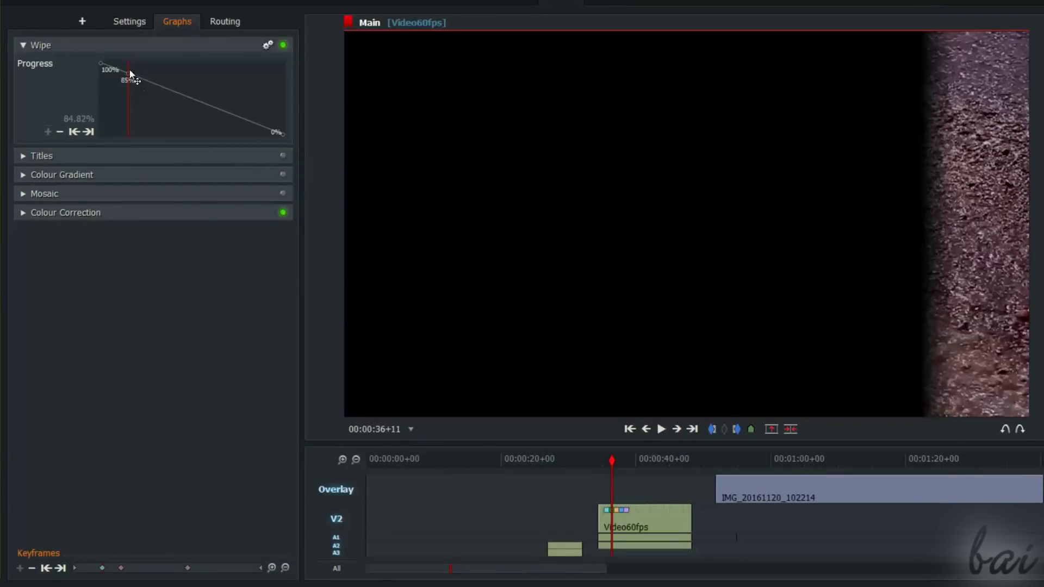
Add a Wipe effect from the Mix category at about 33 seconds
left_click_drag(130, 73, 128, 137)
left_click_drag(611, 462, 593, 462)
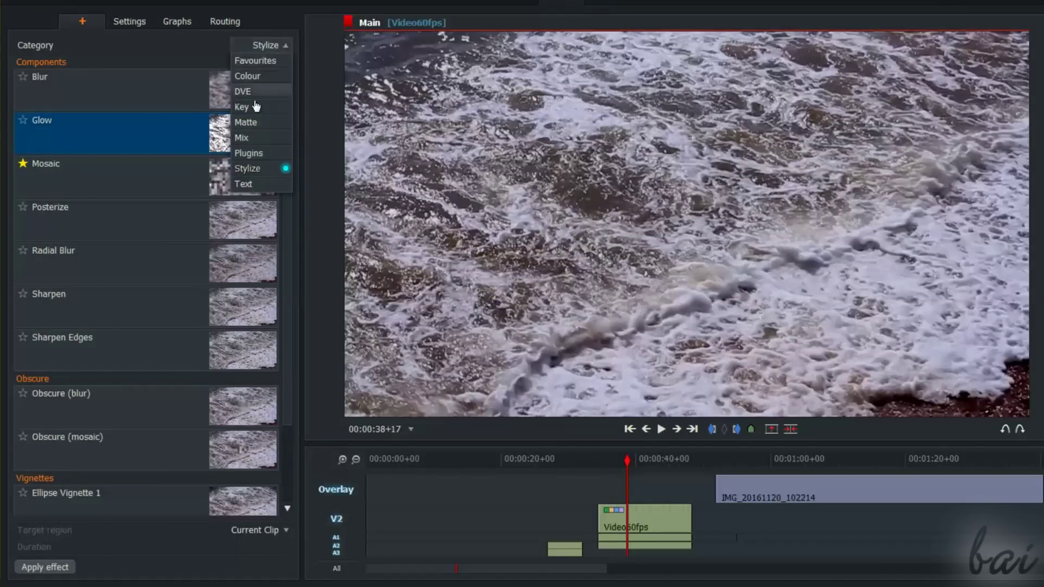
left_click(247, 139)
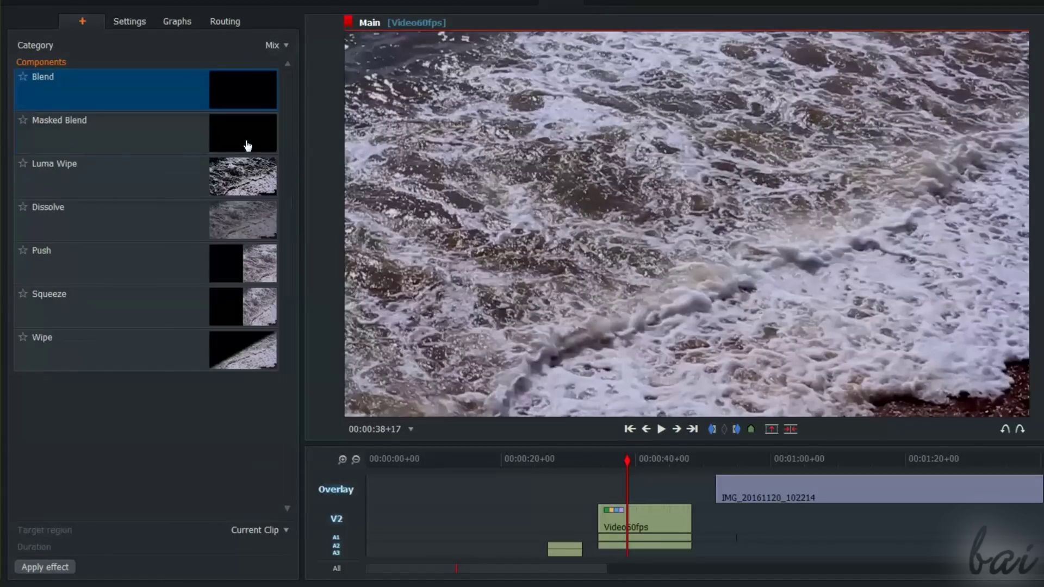
double_click(81, 351)
In Graphs, keyframe the Wipe progress to fall from 100% to 0%
mouse_move(628, 465)
left_mouse_down()
mouse_move(679, 471)
mouse_move(598, 469)
mouse_move(631, 481)
left_mouse_up()
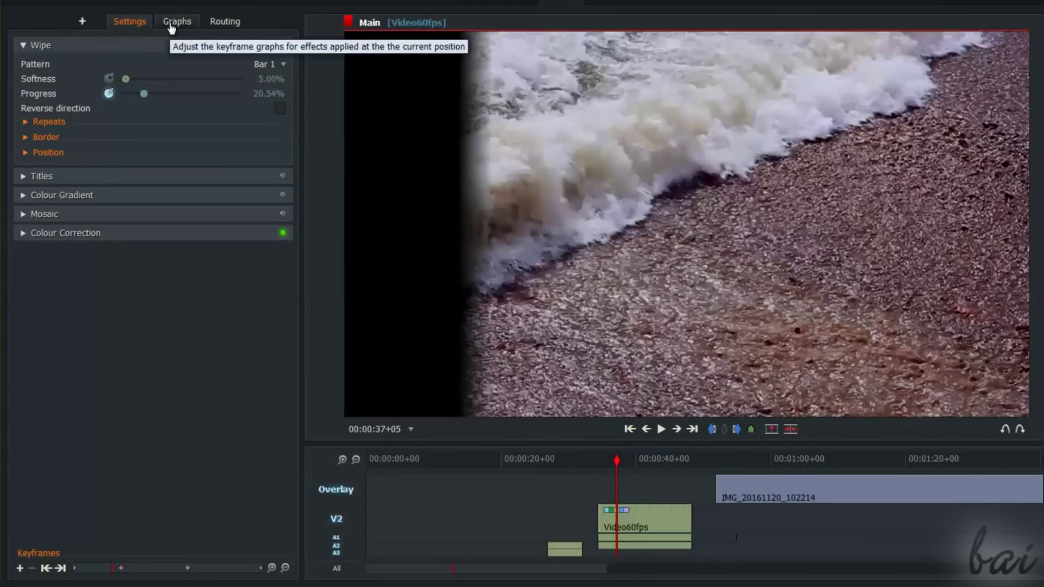
left_click(176, 21)
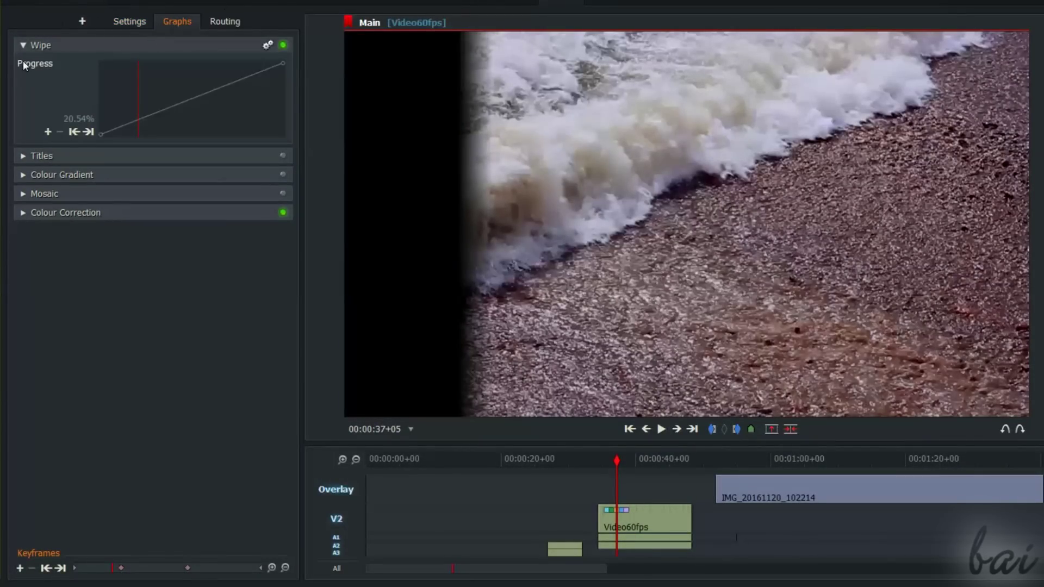
left_click_drag(106, 134, 101, 64)
left_click_drag(274, 70, 282, 132)
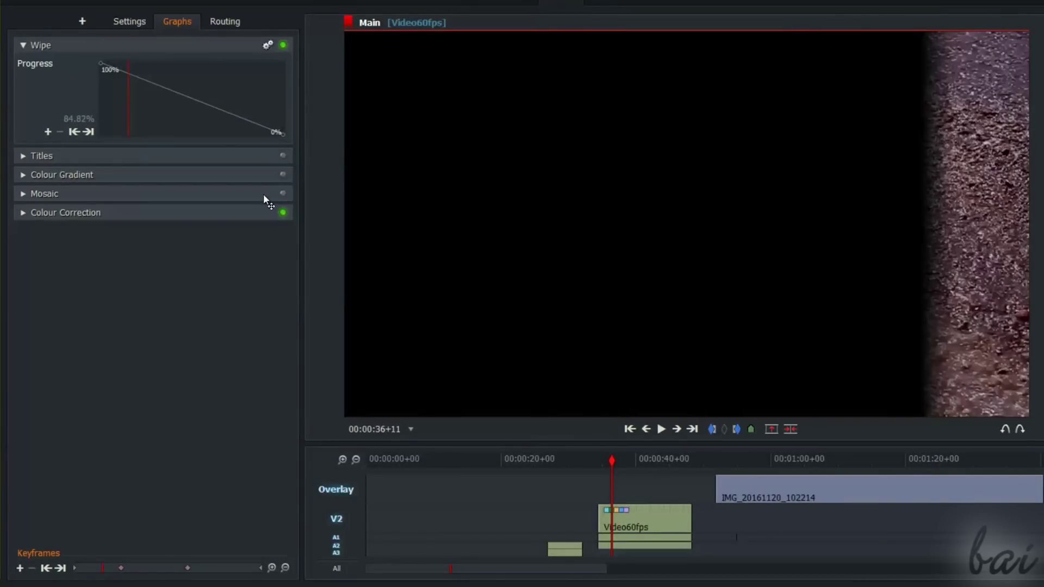
left_click_drag(130, 73, 128, 134)
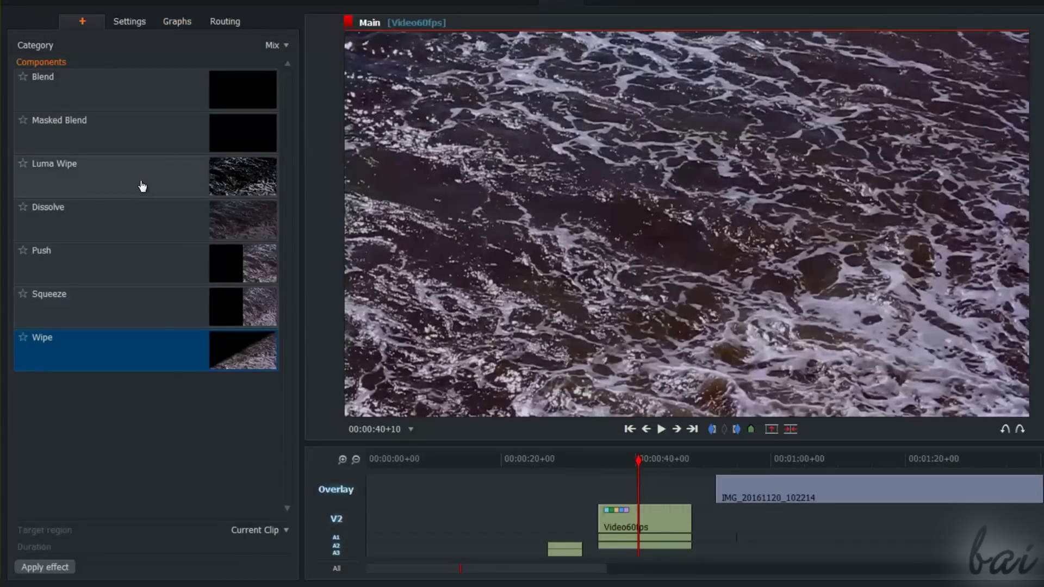
Add a Dissolve from Mix and drop its Amount keyframe to 0%
double_click(140, 222)
left_click(178, 21)
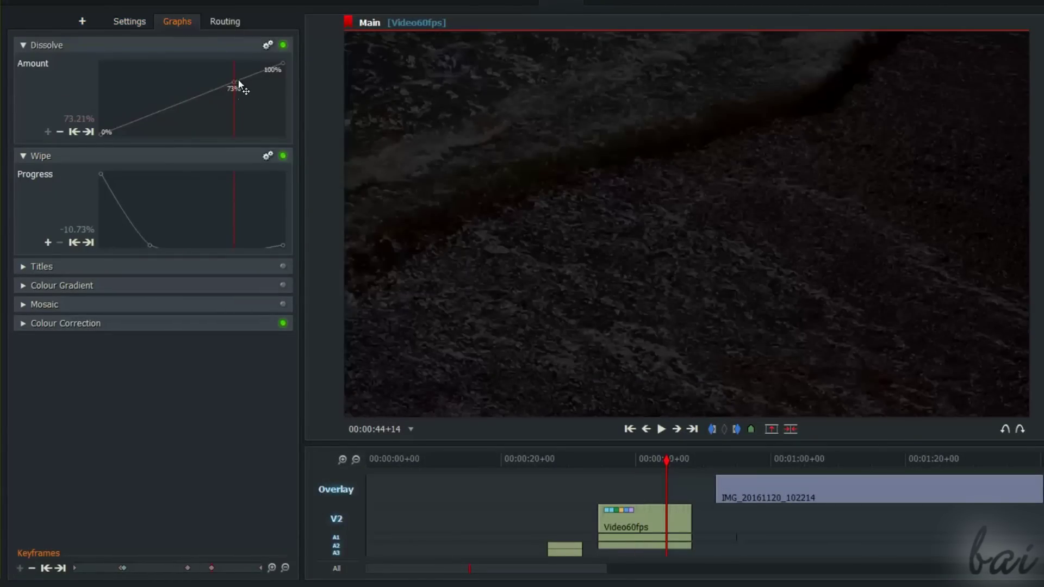
left_click_drag(239, 85, 261, 137)
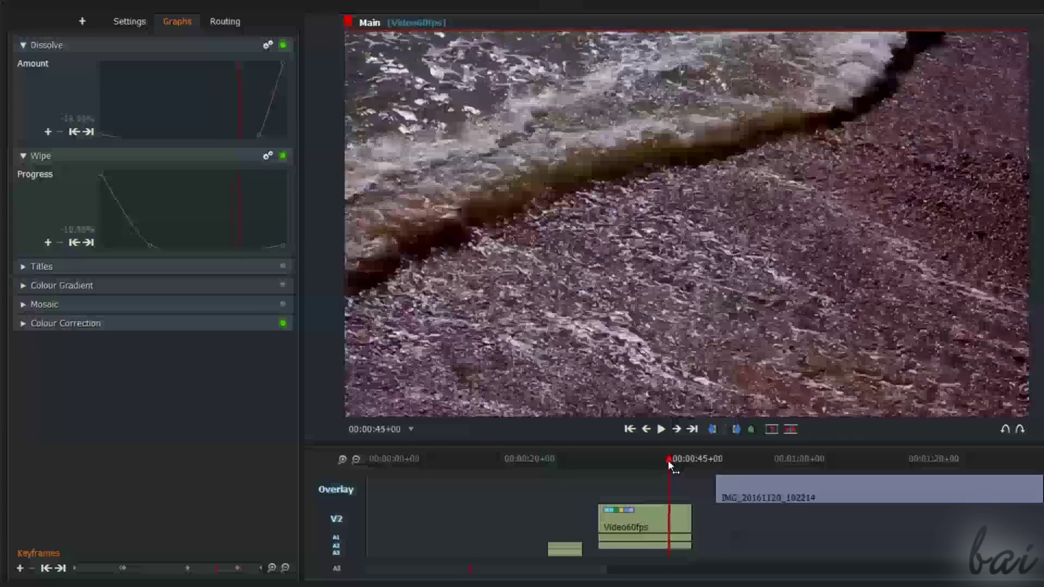
Preview the clip's end and steepen the Wipe Progress curve
left_click_drag(667, 462, 684, 461)
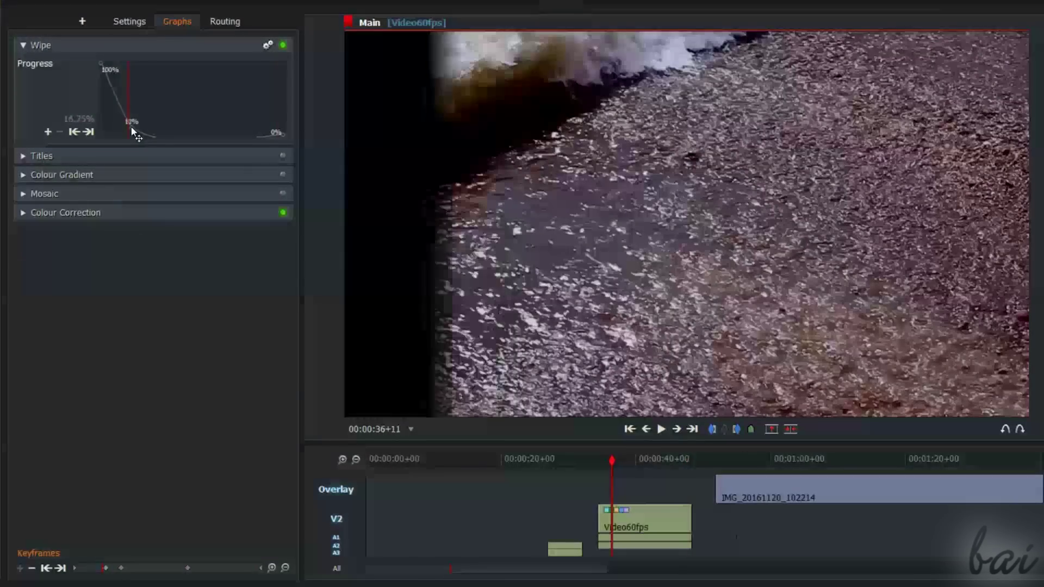
left_click_drag(127, 125, 129, 137)
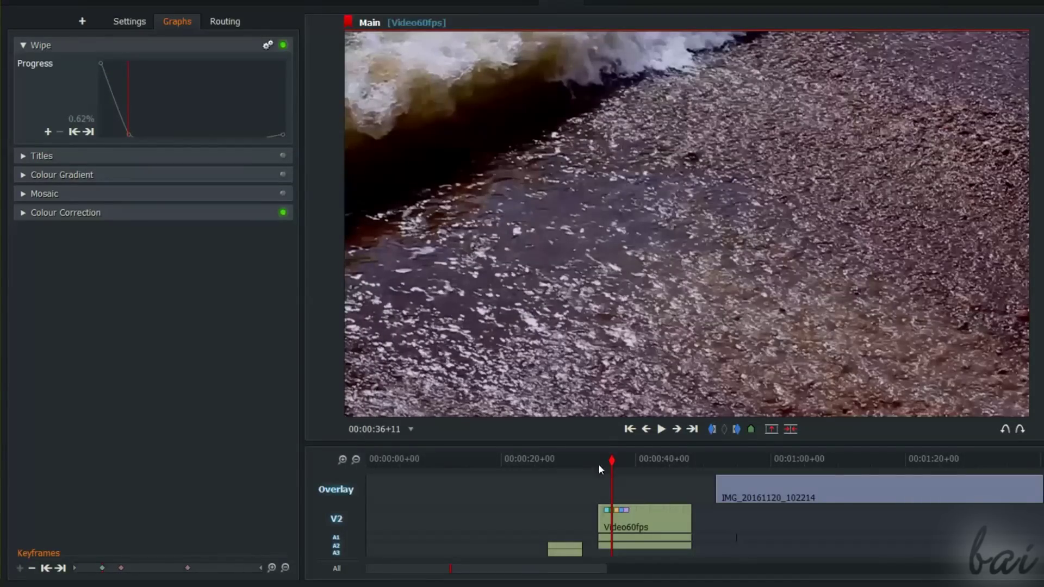
left_click_drag(136, 136, 155, 131)
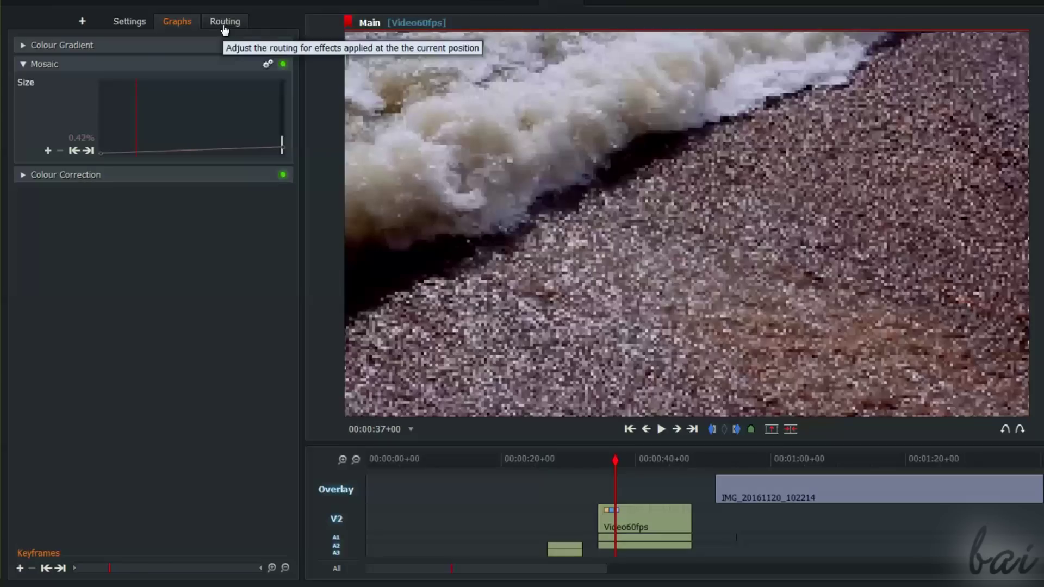
Reorder the effect routing so Mosaic sits after the Colour Gradient
left_click(224, 22)
scroll(287, 282, "up", 1)
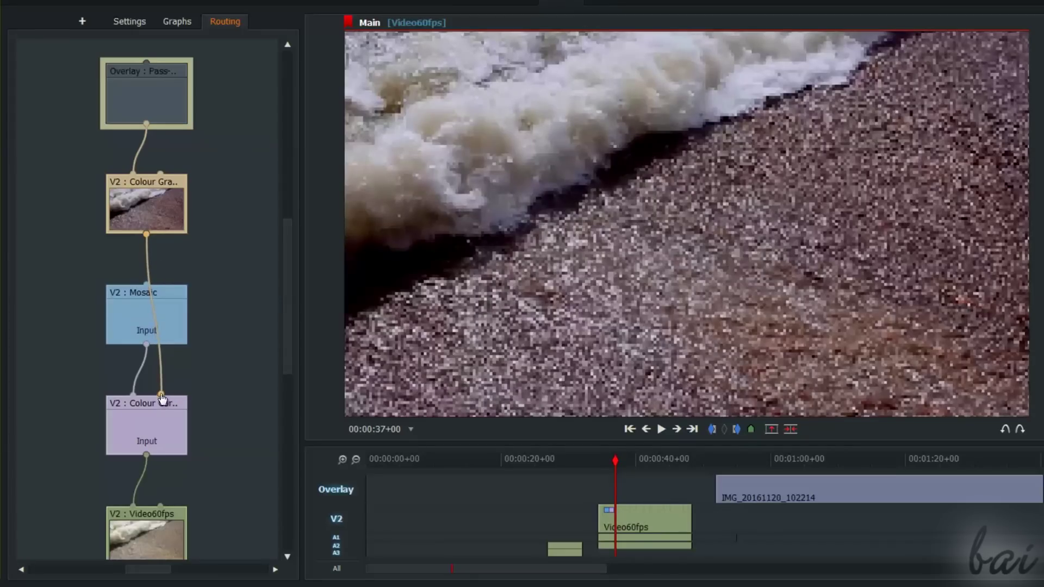
left_click_drag(139, 291, 206, 290)
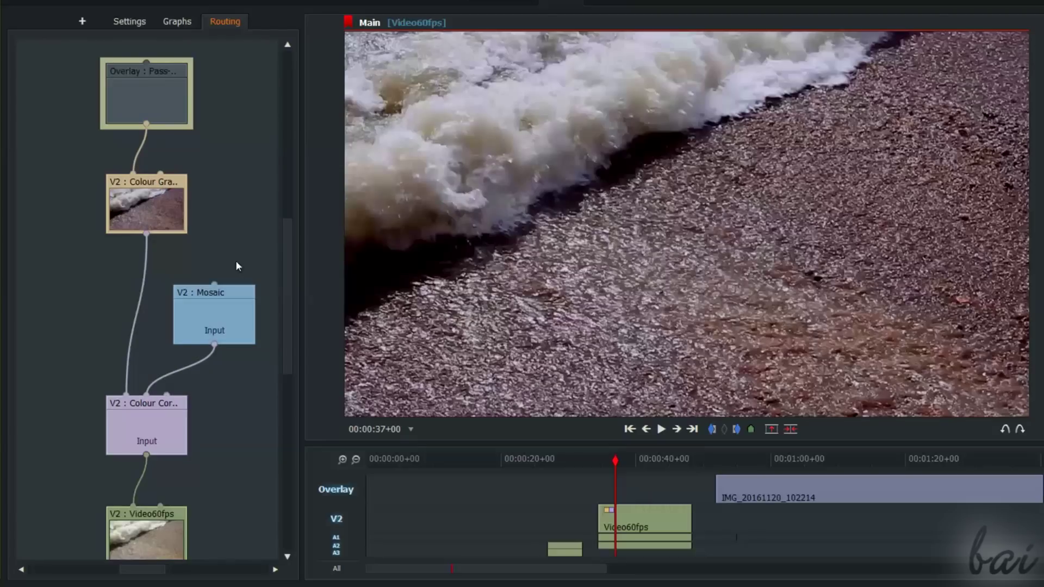
scroll(147, 241, "down", 2)
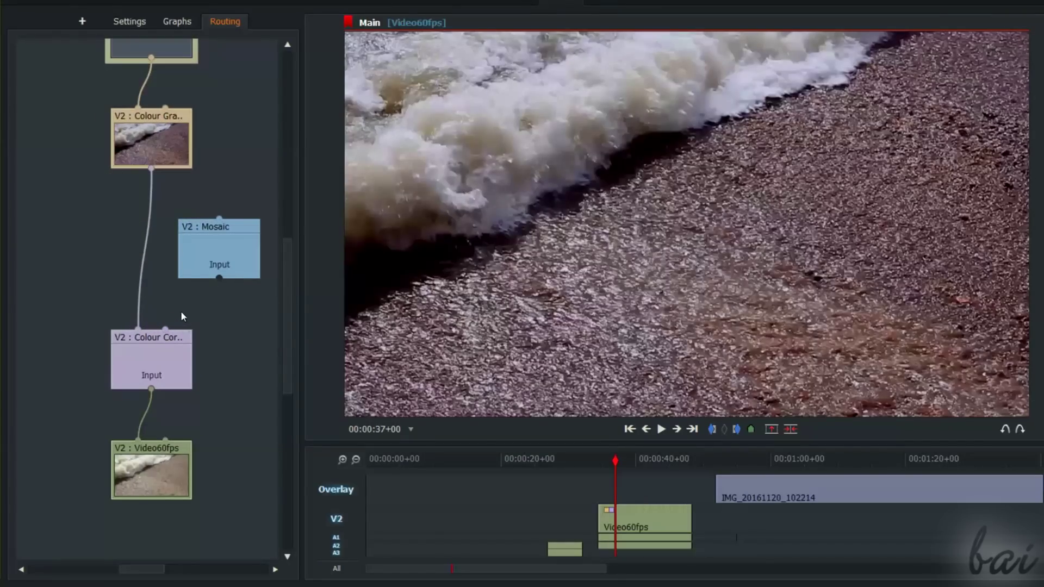
mouse_move(226, 269)
left_mouse_down()
mouse_move(189, 294)
mouse_move(202, 291)
left_mouse_up()
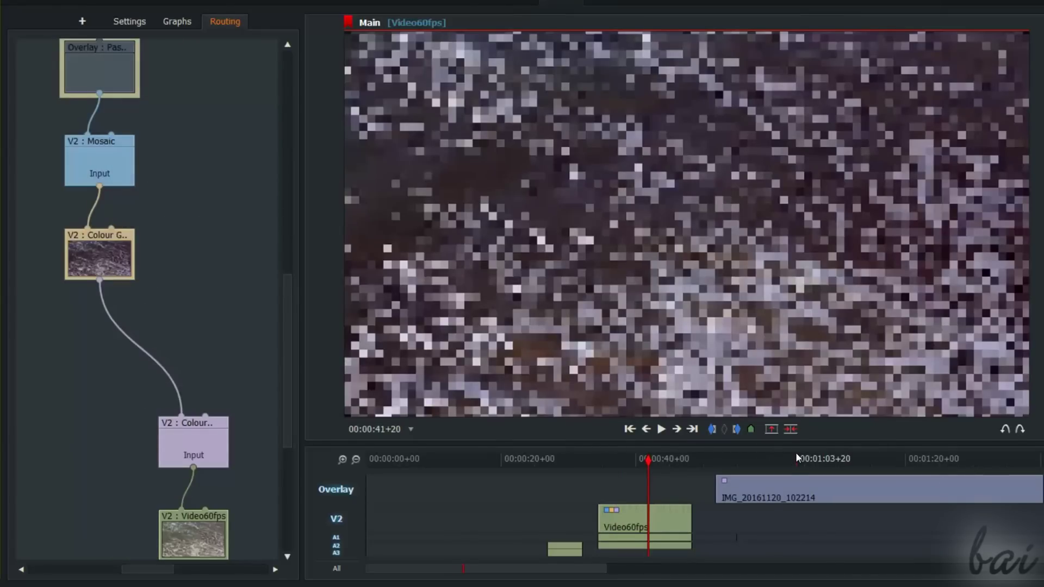
Step between clips and display Video60fps's Mosaic Size curve in Graphs
left_click(795, 459)
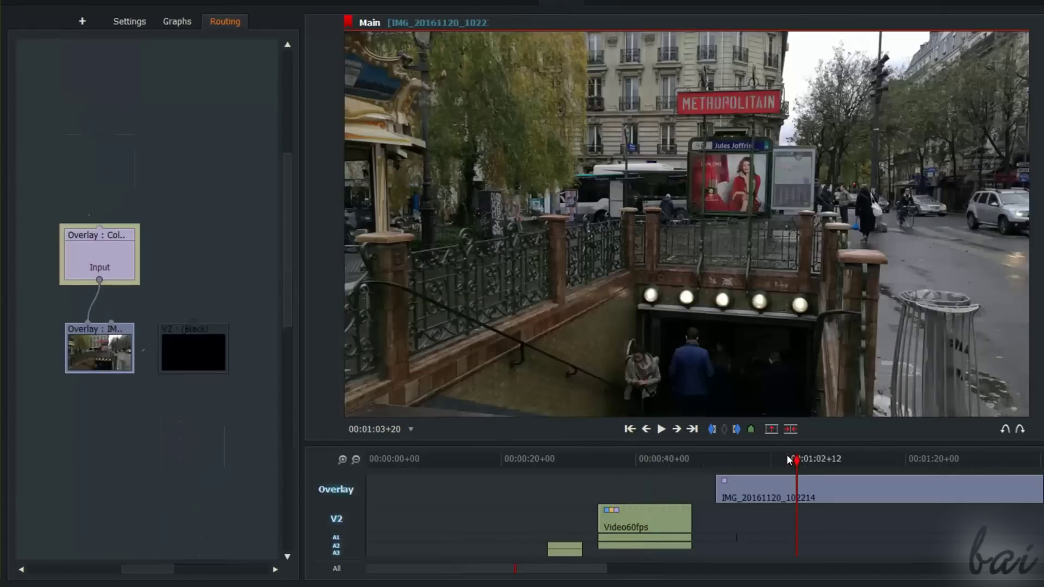
left_click(653, 455)
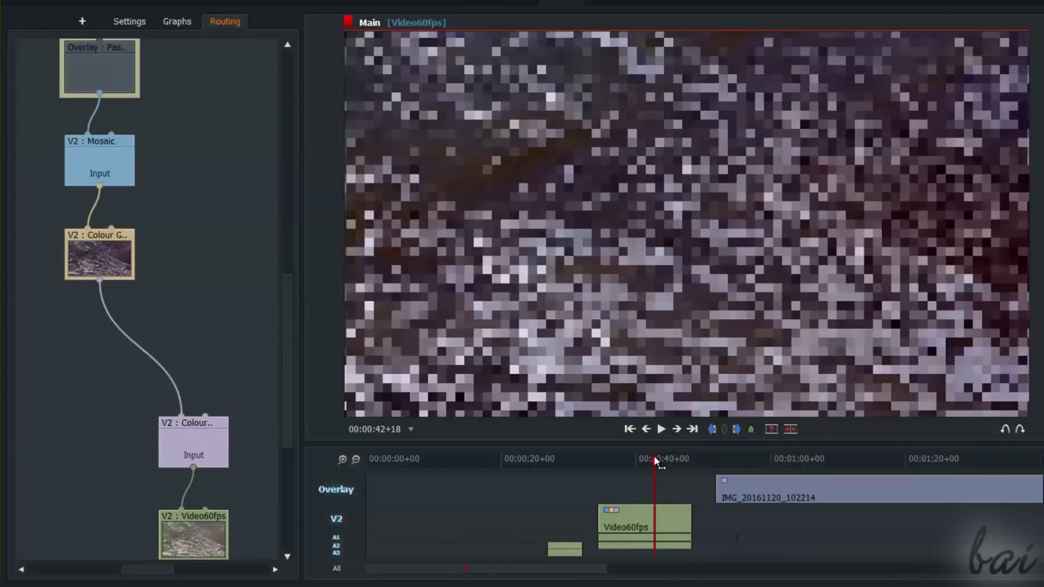
left_click(177, 22)
left_click(779, 459)
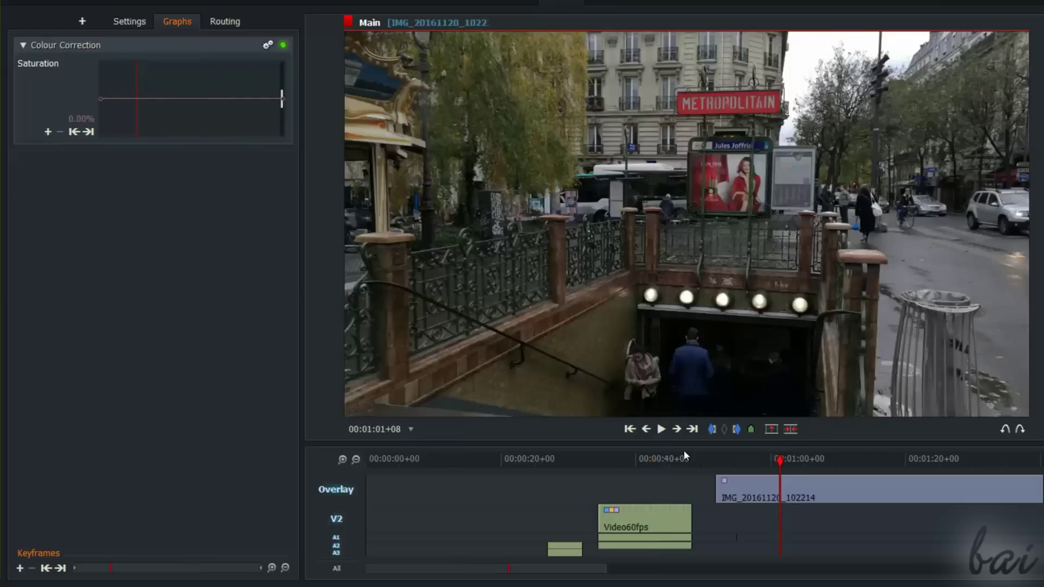
left_click(643, 458)
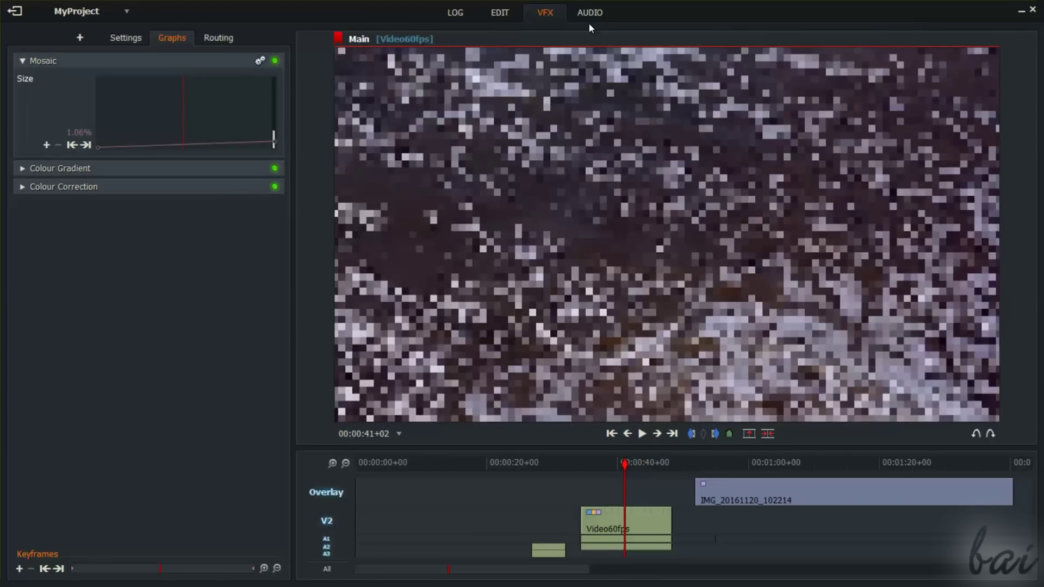
In AUDIO, play from about 36 seconds, raise Video60fps's level and fade out its end
left_click(588, 13)
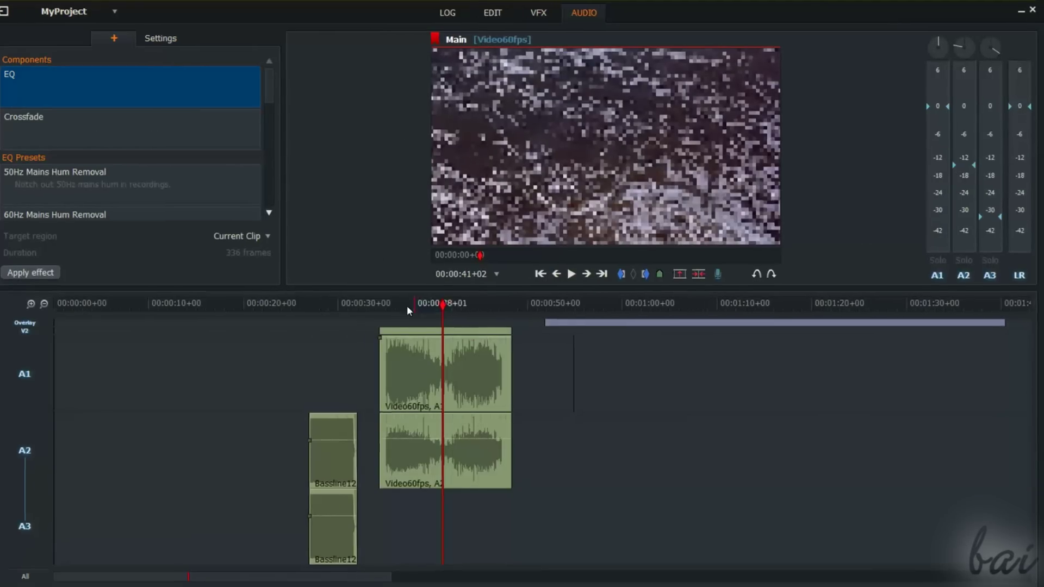
left_click(432, 300)
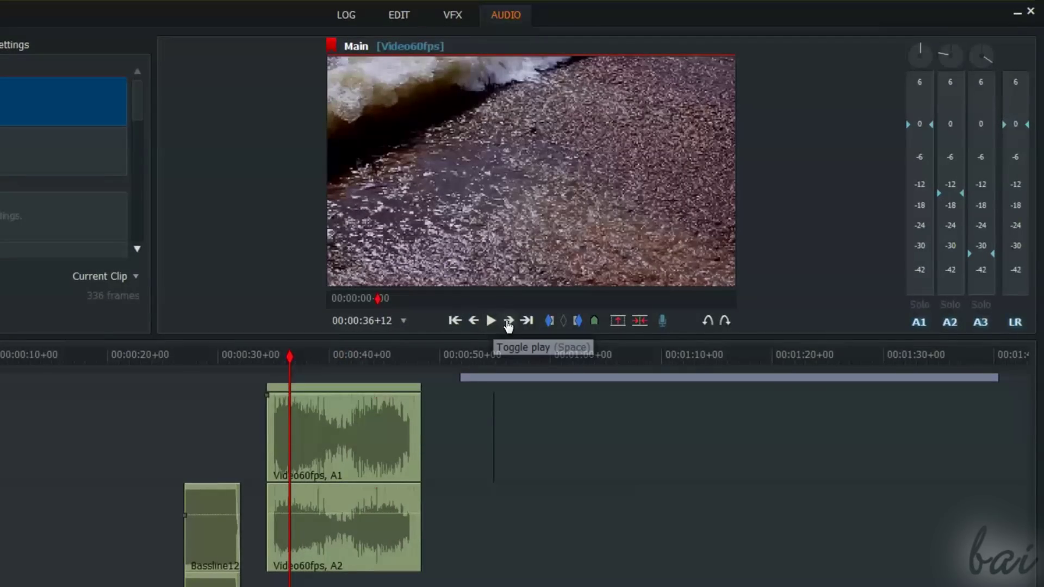
left_click(491, 320)
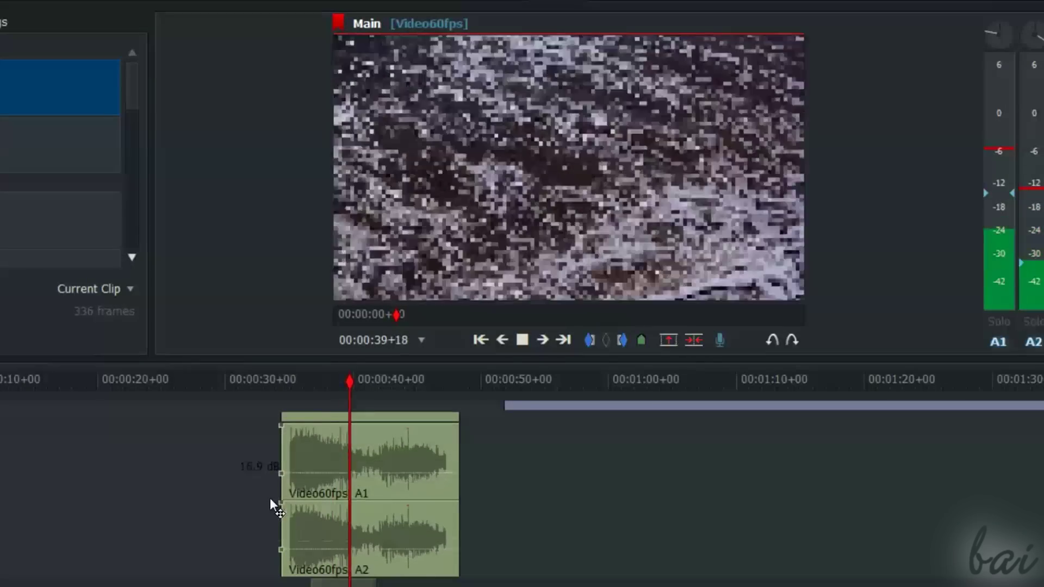
left_click_drag(272, 467, 256, 431)
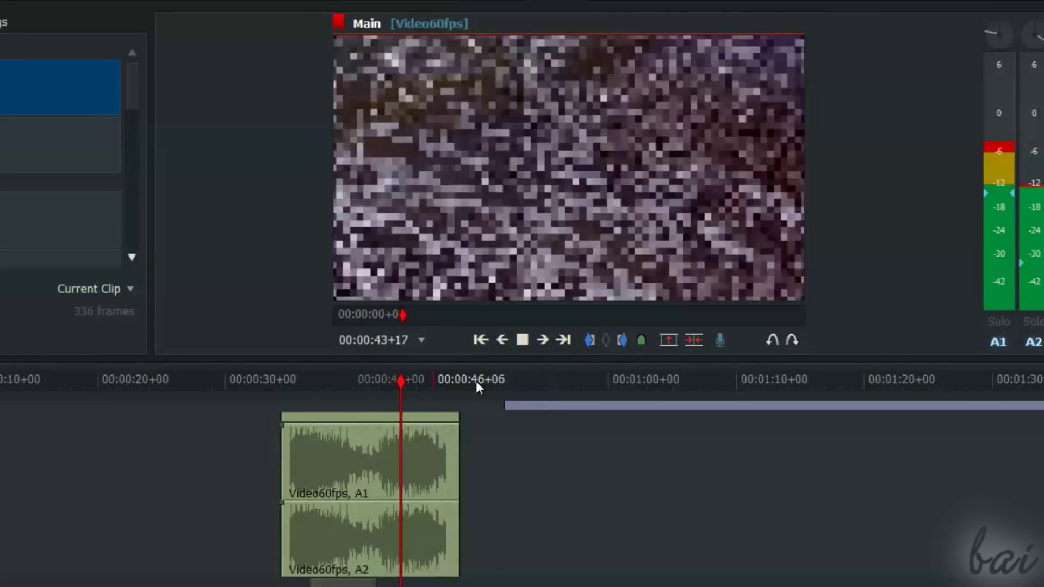
left_click_drag(418, 396, 409, 472)
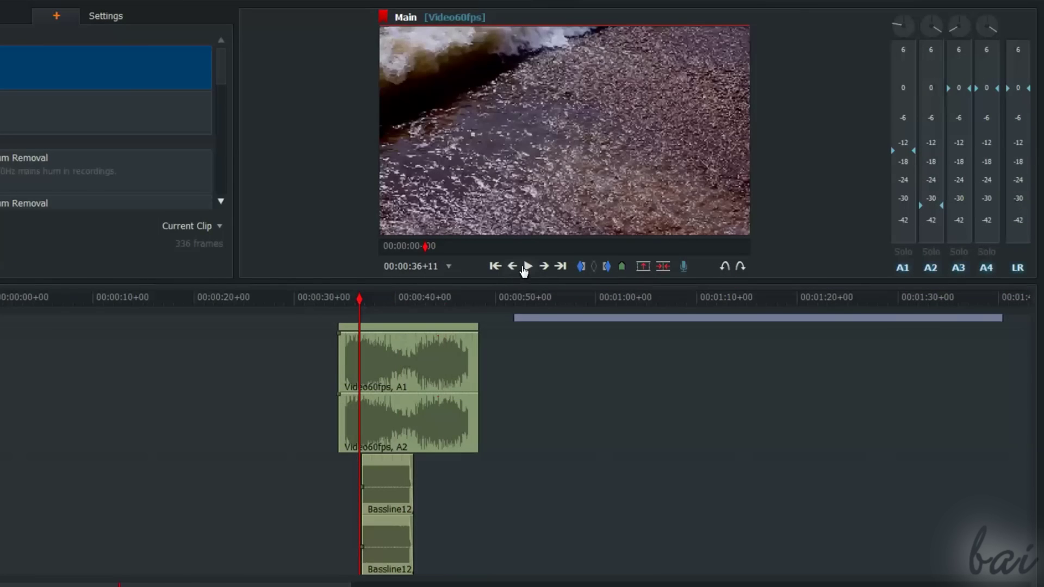
Play the sequence and pan track A2 toward the left, adjusting it twice
left_click(528, 267)
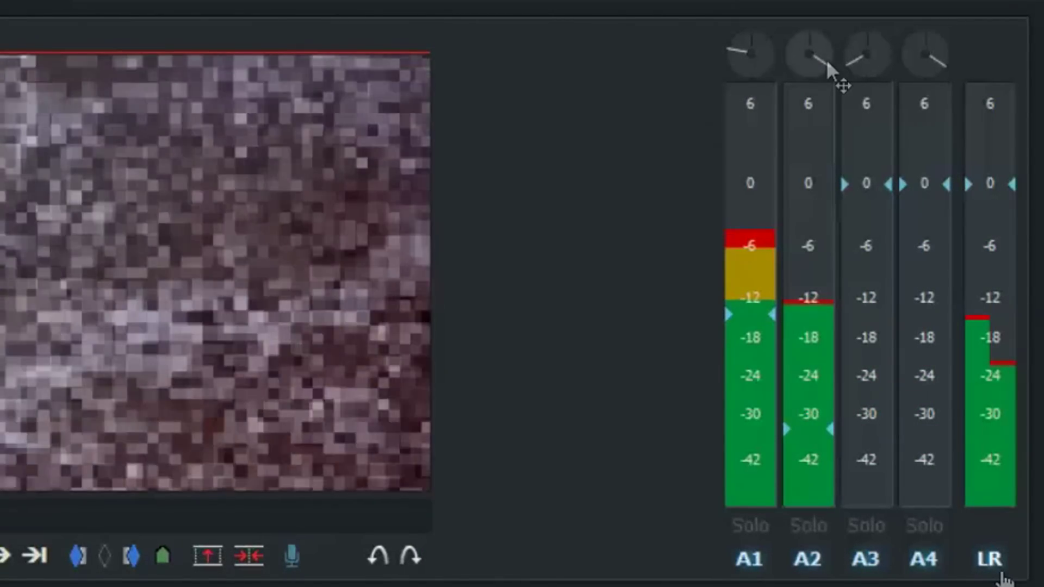
left_click_drag(826, 60, 663, 299)
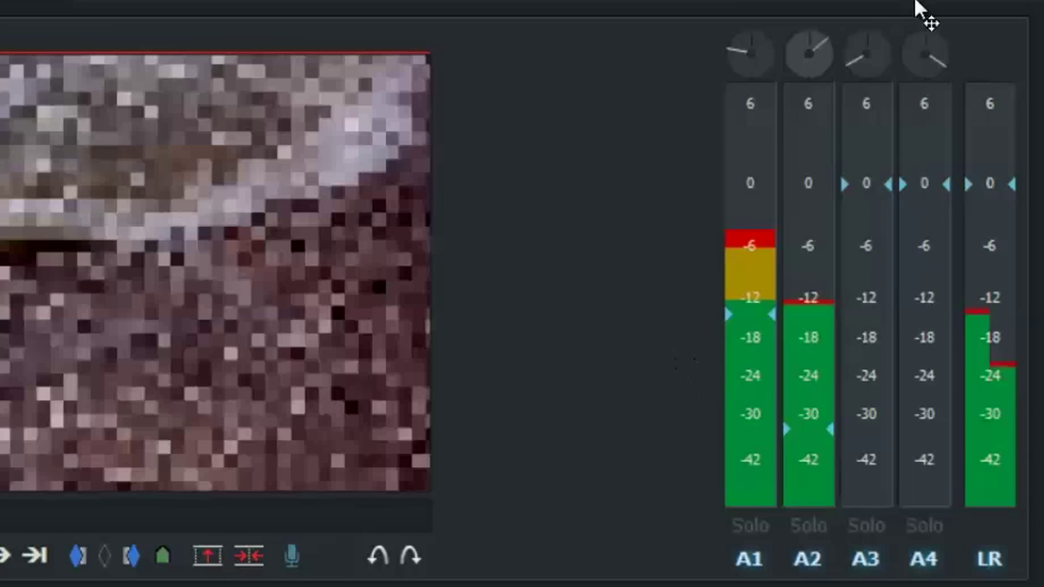
key("space")
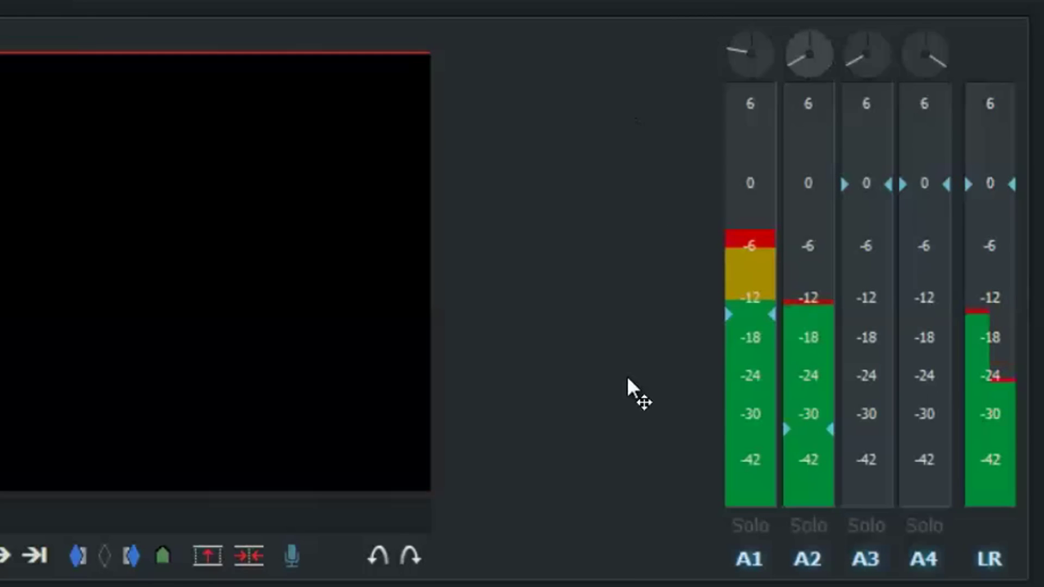
key("space")
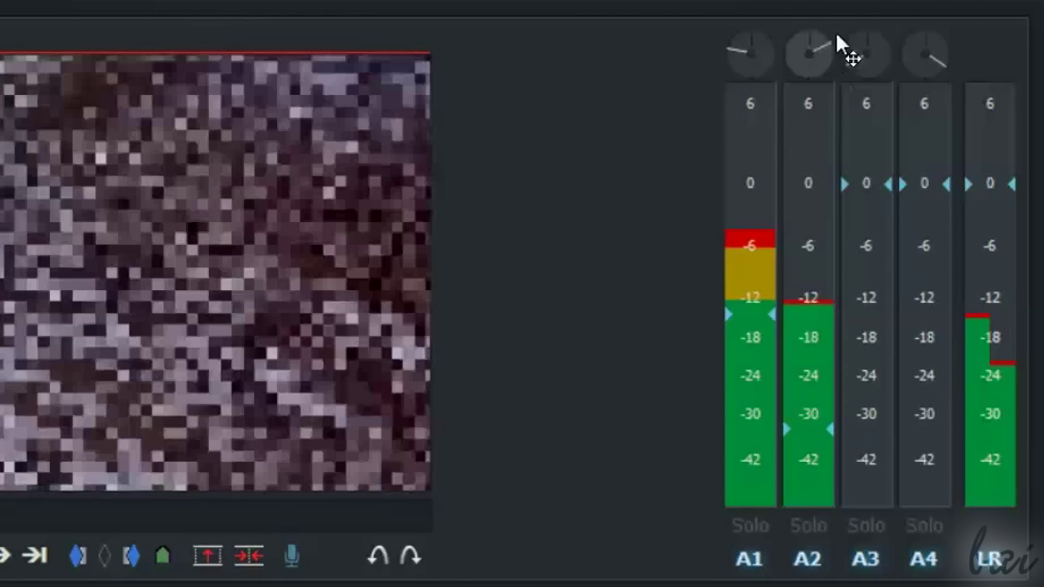
left_click_drag(826, 58, 658, 228)
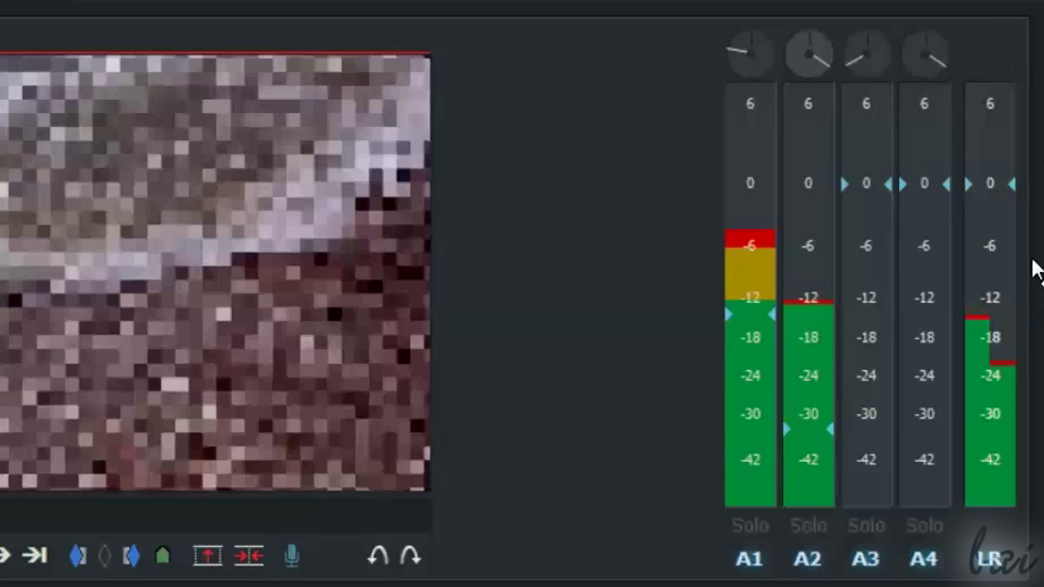
key("space")
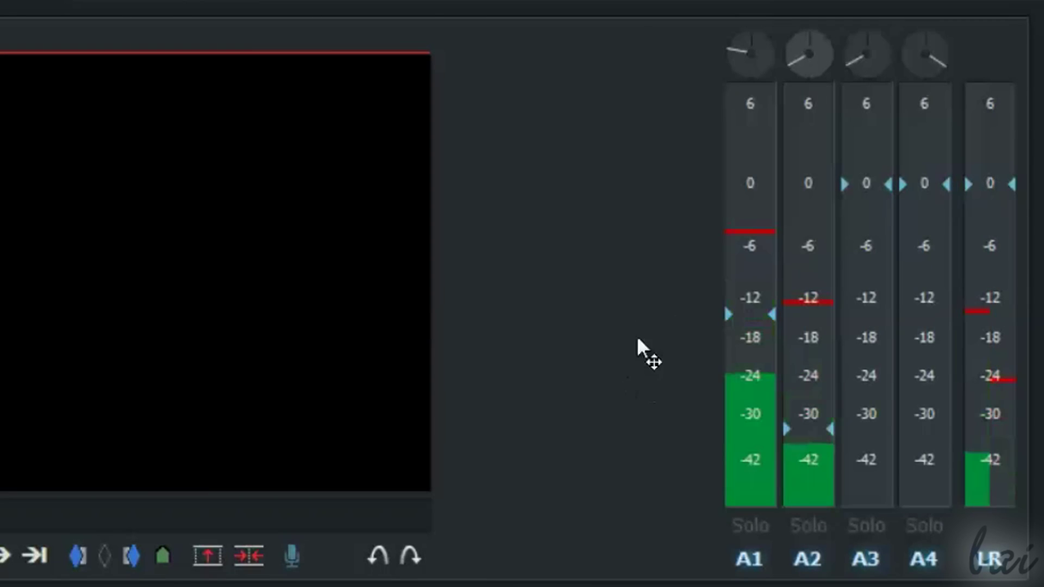
key("space")
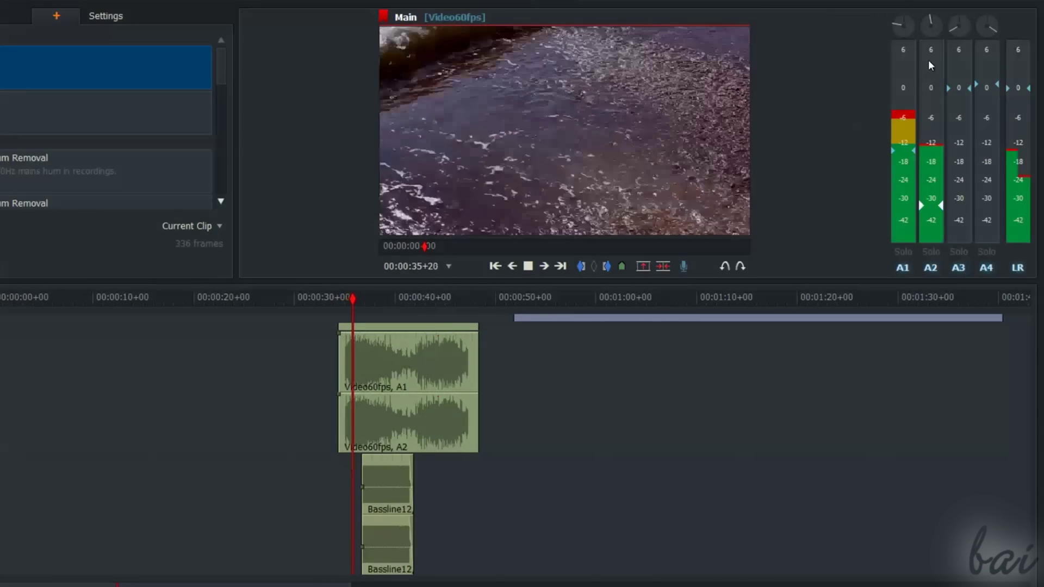
Pull down the A1, A3 and A4 faders, fine-tuning A1 lower
left_click_drag(914, 152, 910, 197)
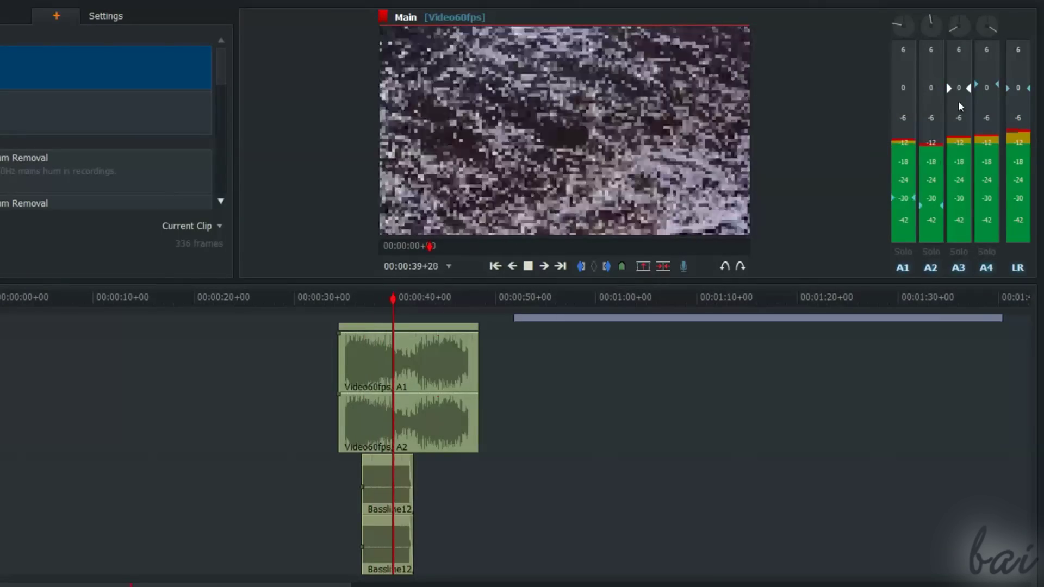
left_click_drag(958, 87, 958, 116)
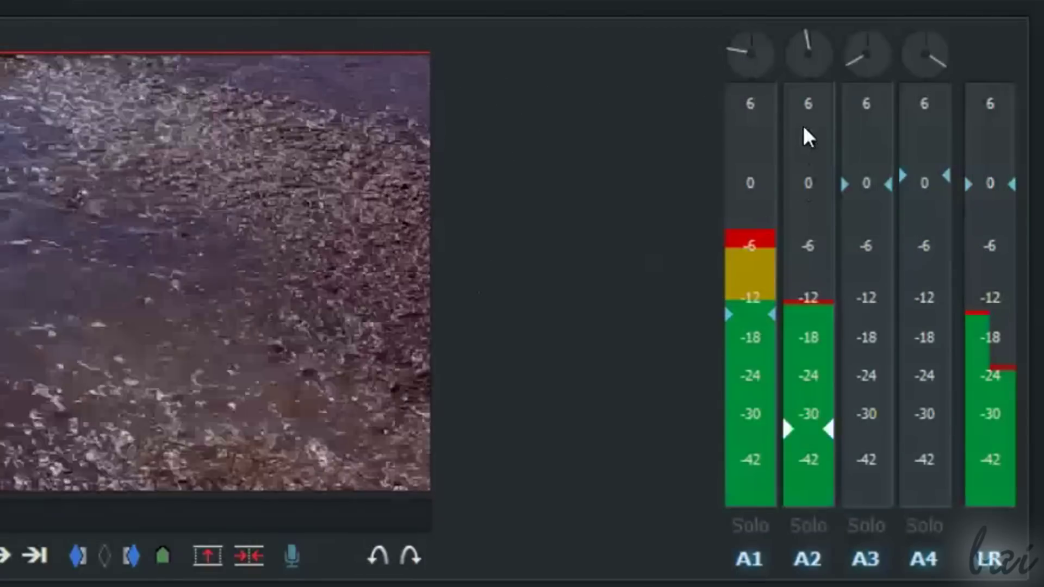
left_click_drag(903, 197, 902, 155)
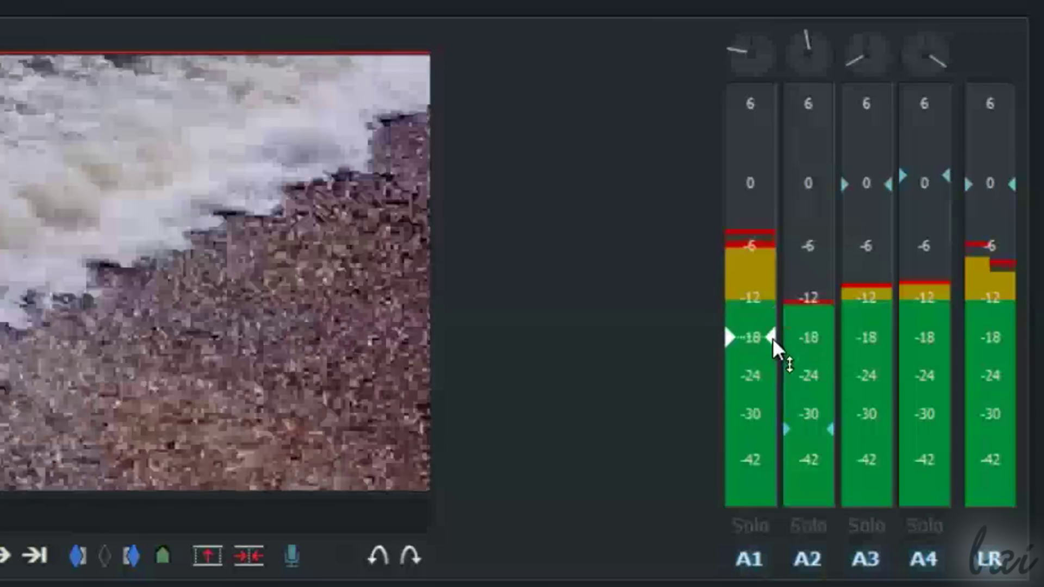
left_click_drag(771, 318, 767, 415)
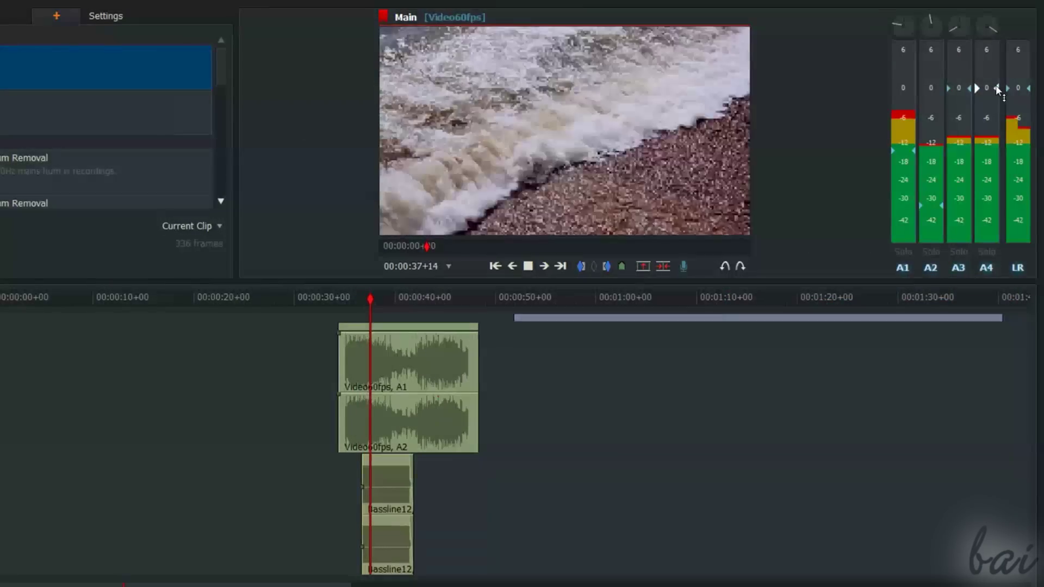
left_click_drag(996, 88, 996, 194)
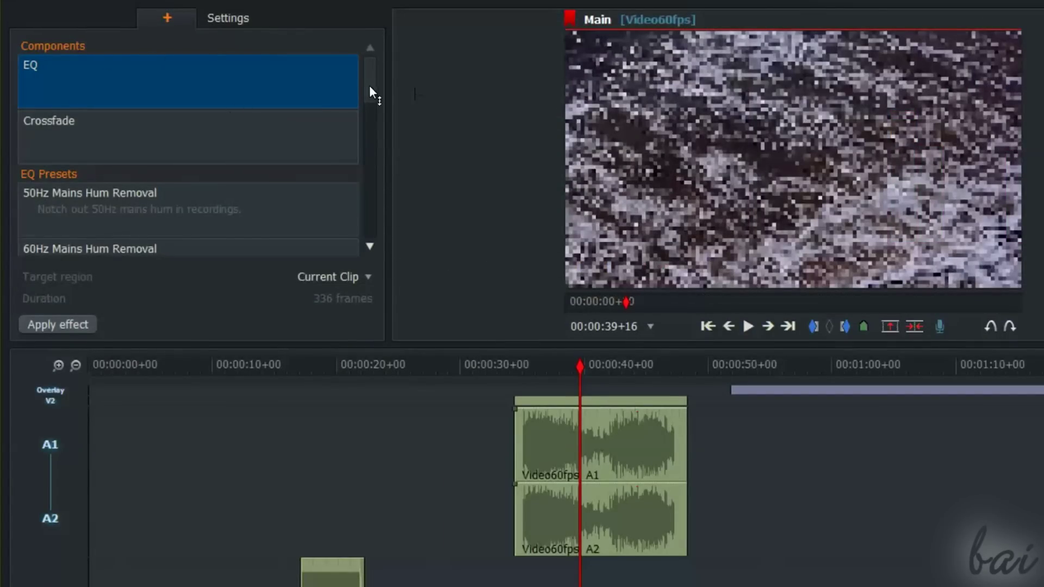
left_click_drag(370, 86, 365, 86)
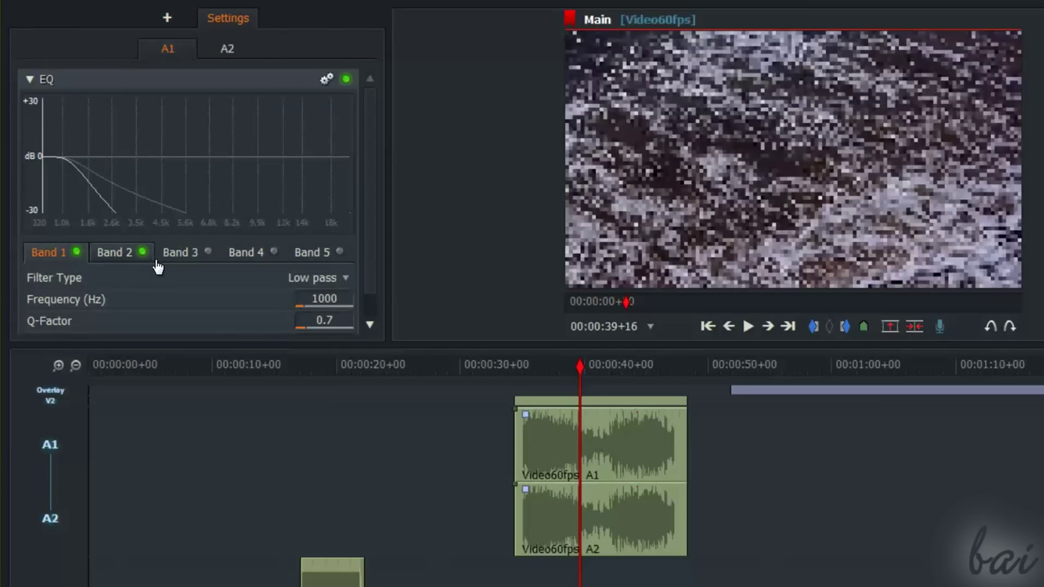
Set EQ band 3 to High pass at 725 Hz, Q 3.79, and play from about 35 s
left_click(344, 280)
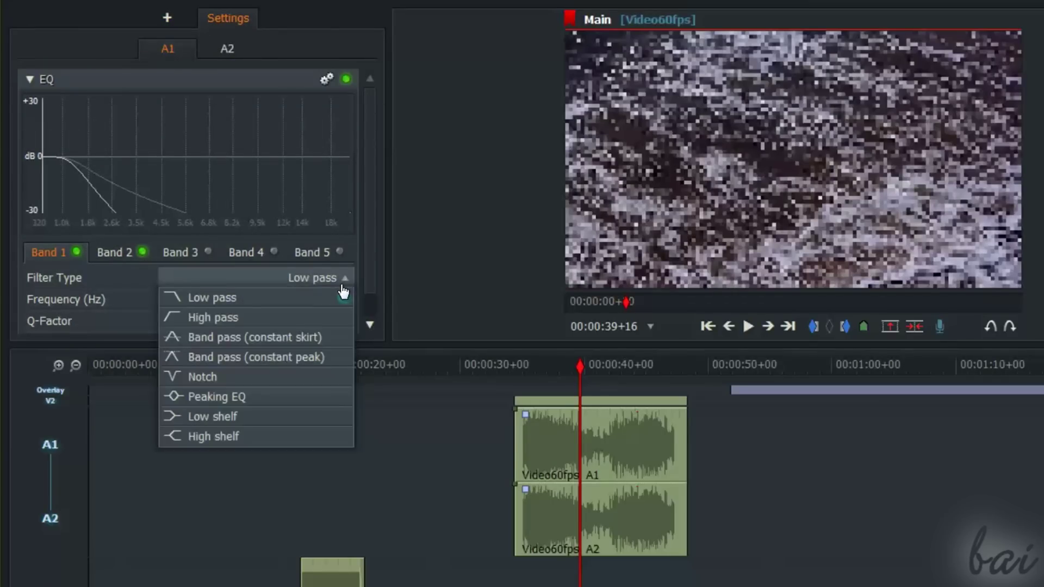
left_click(271, 317)
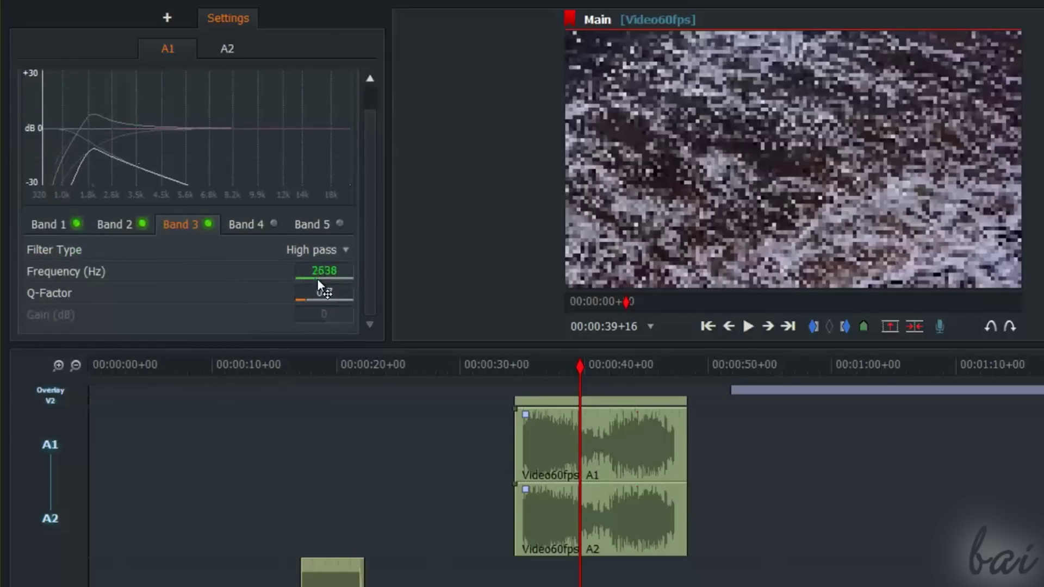
left_click_drag(298, 277, 355, 297)
left_click(523, 364)
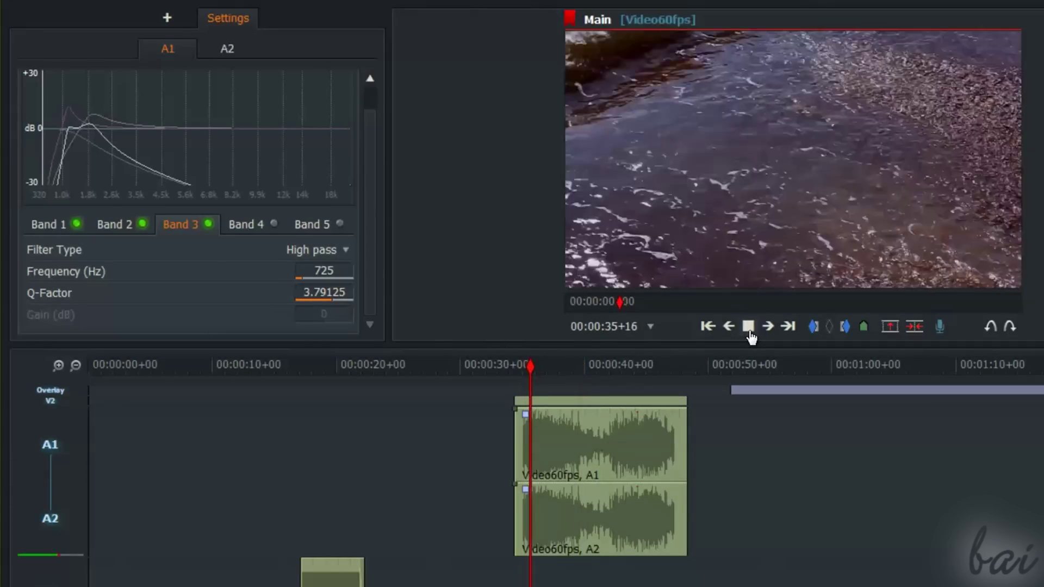